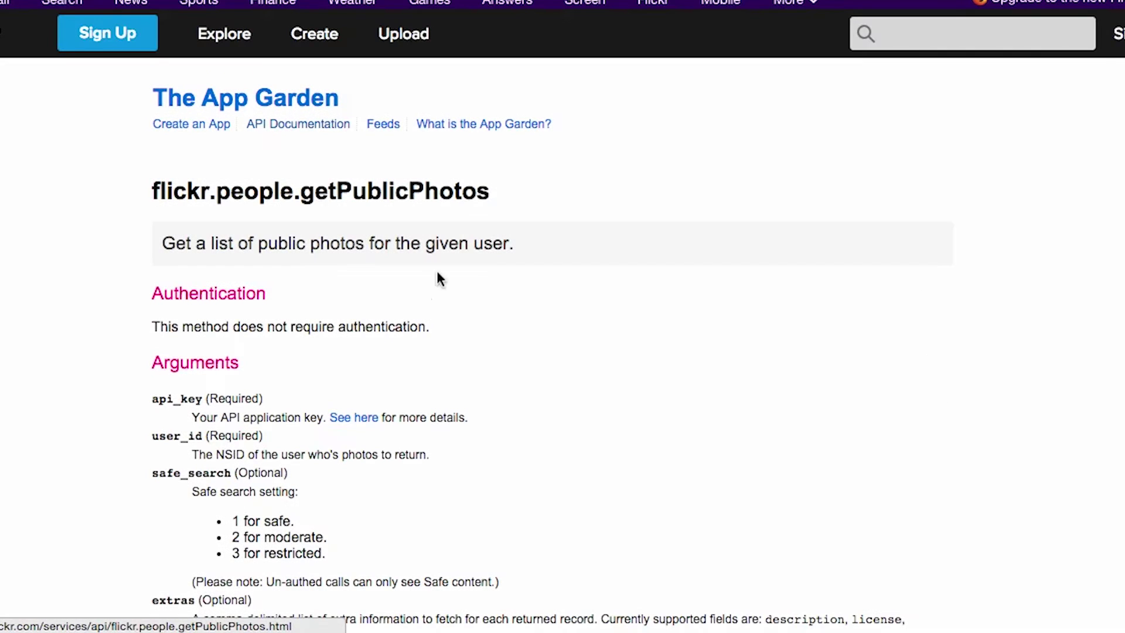
Step: Review the getPublicPhotos arguments, noting api_key is required and safe_search is optional
scroll(793, 351, "down", 5)
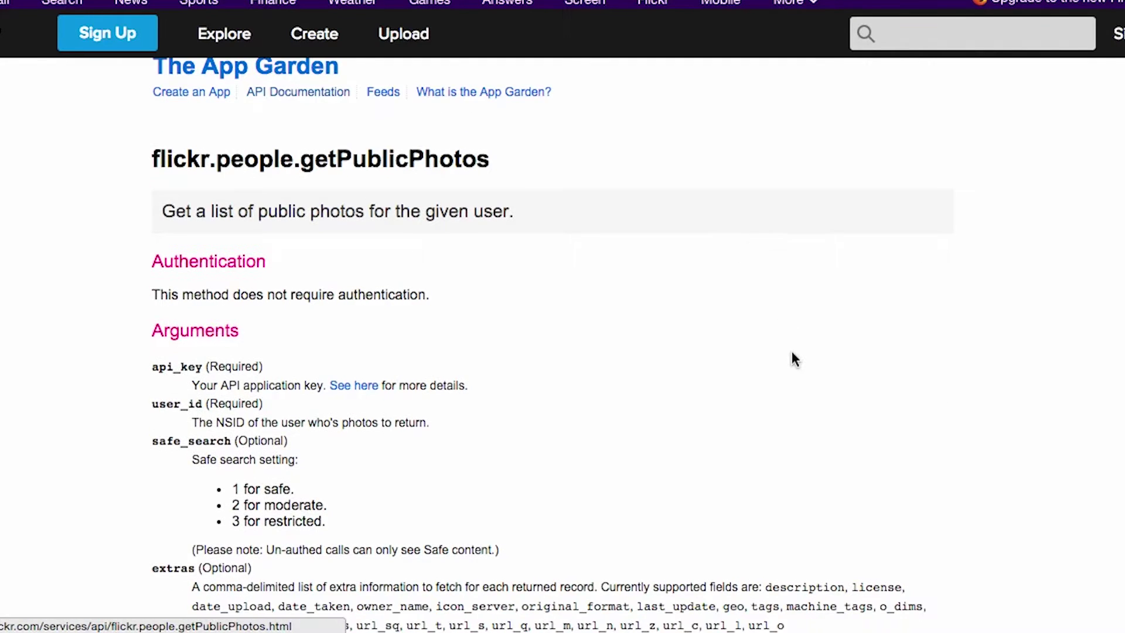
scroll(727, 343, "down", 1)
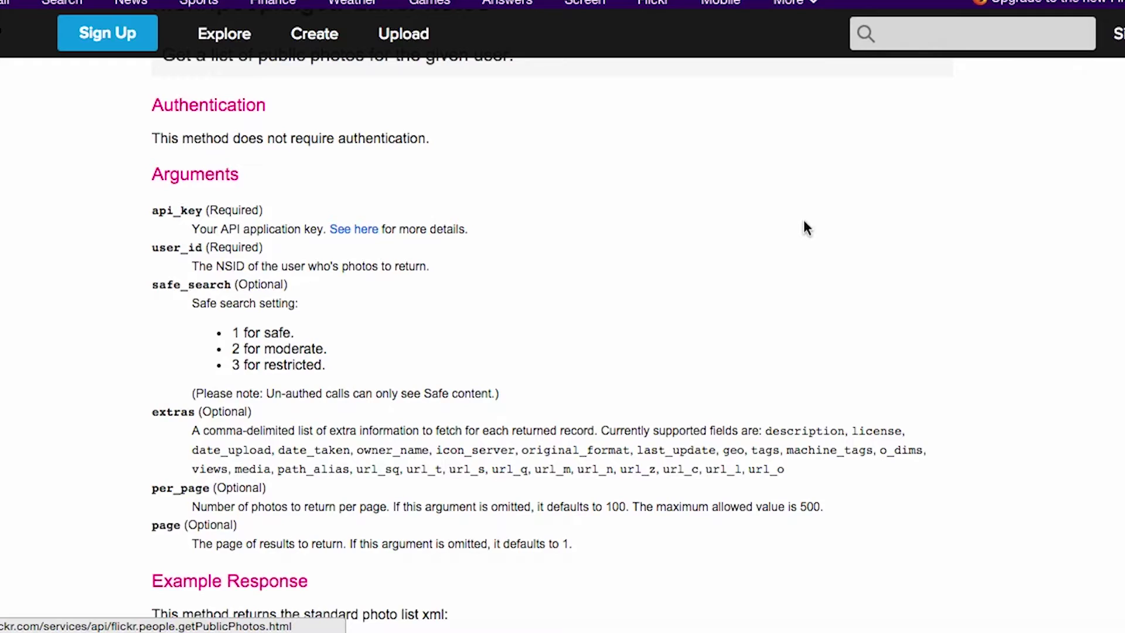
double_click(225, 209)
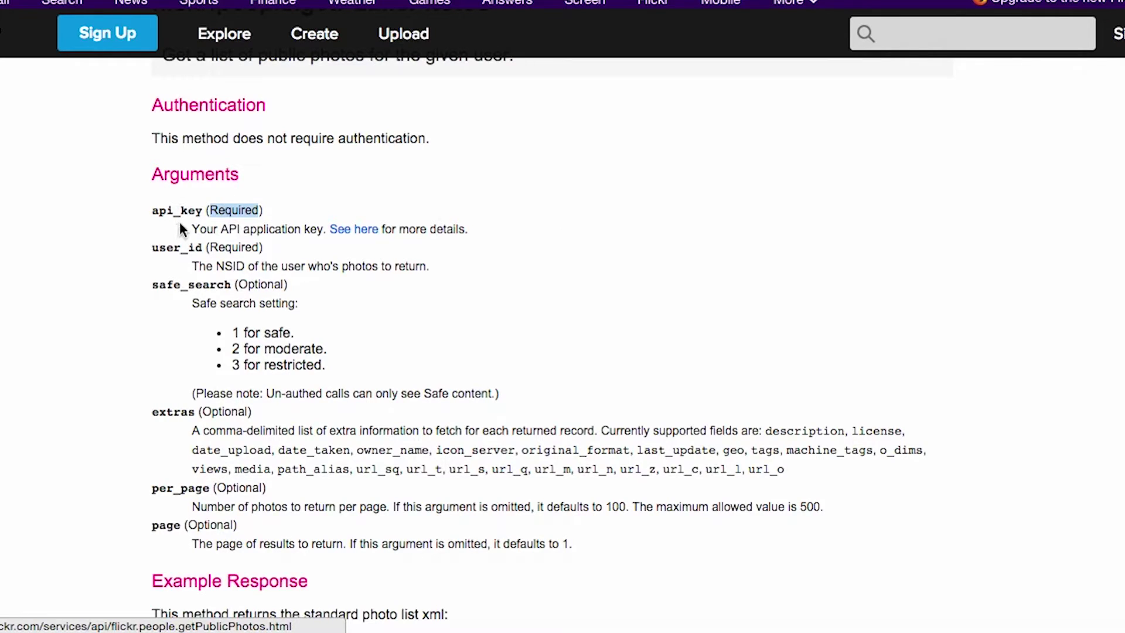
double_click(258, 284)
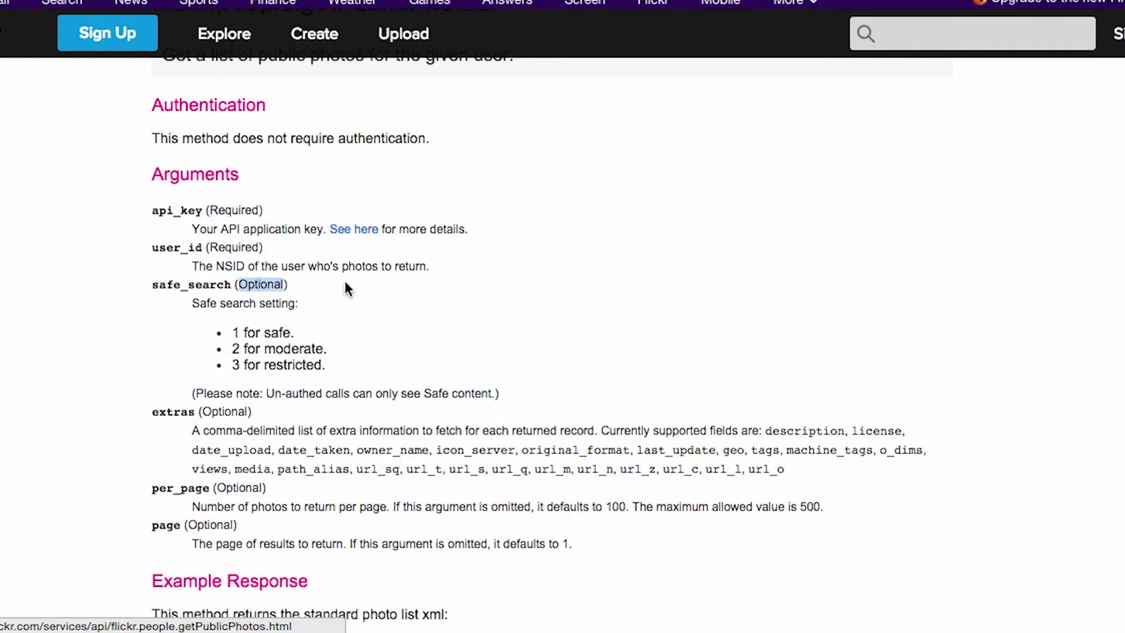
left_click(771, 245)
Step: Scroll to the bottom and highlight the 'API Explorer : flickr.people.getPublicPhotos' link
scroll(768, 244, "down", 12)
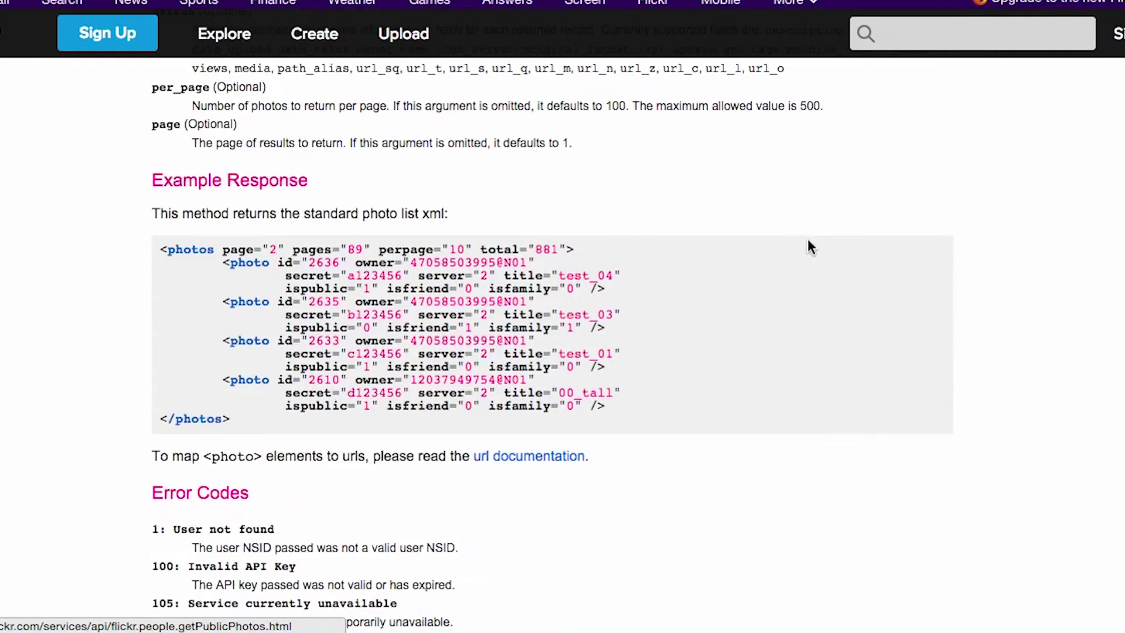
scroll(857, 258, "down", 4)
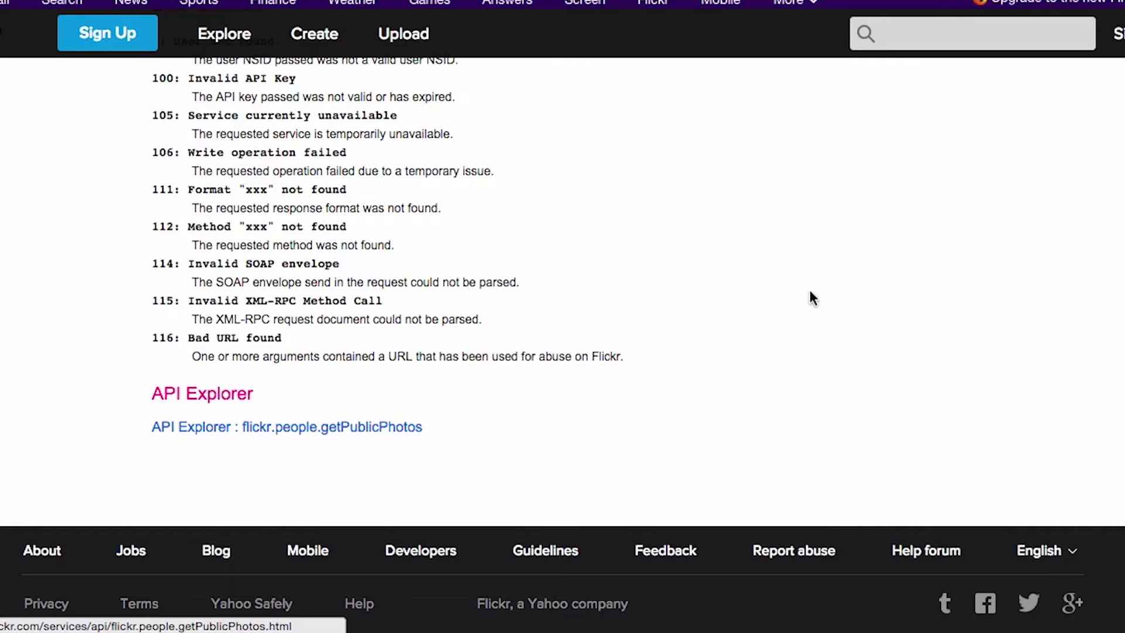
triple_click(531, 431)
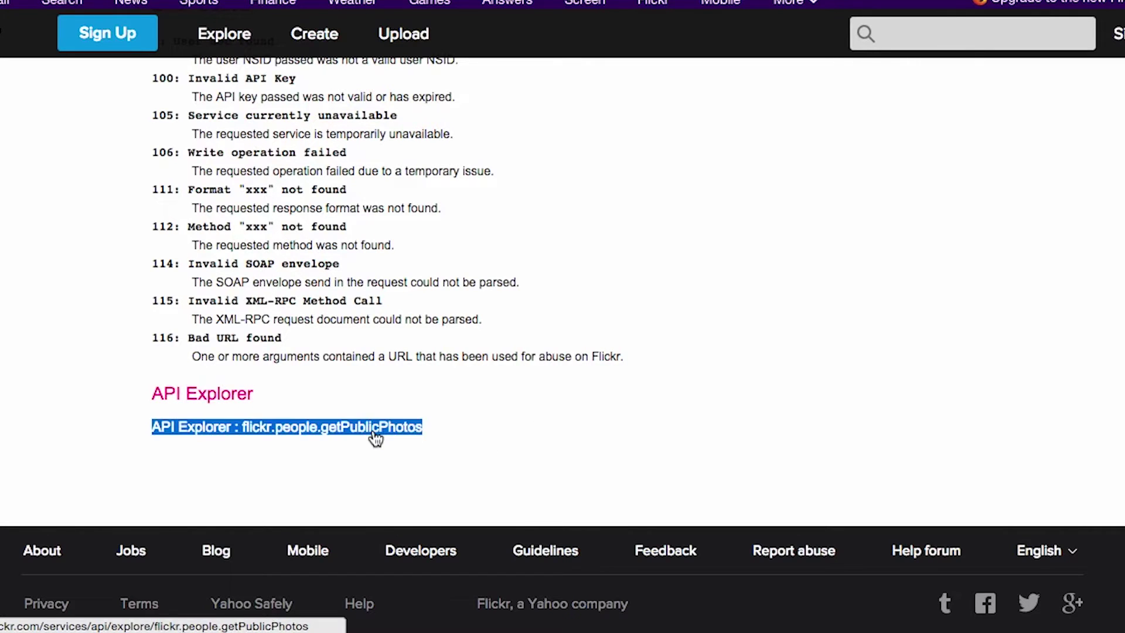
triple_click(316, 435)
Step: Open the getPublicPhotos API Explorer, paste the user's NSID into user_id, and enter url_m in extras
left_click(315, 437)
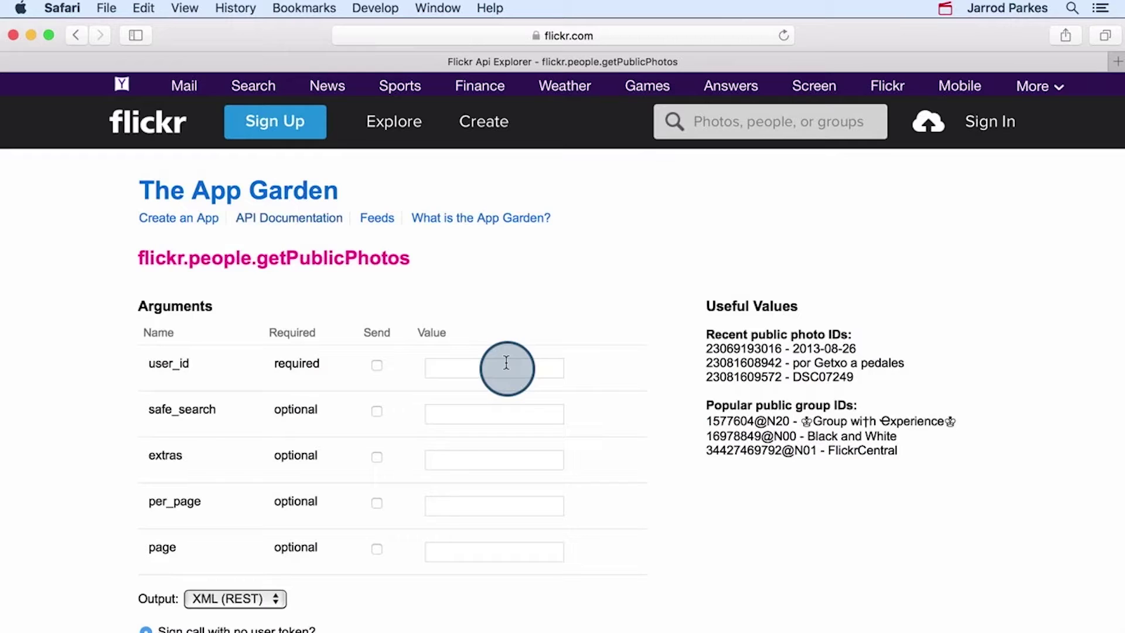
left_click(481, 369)
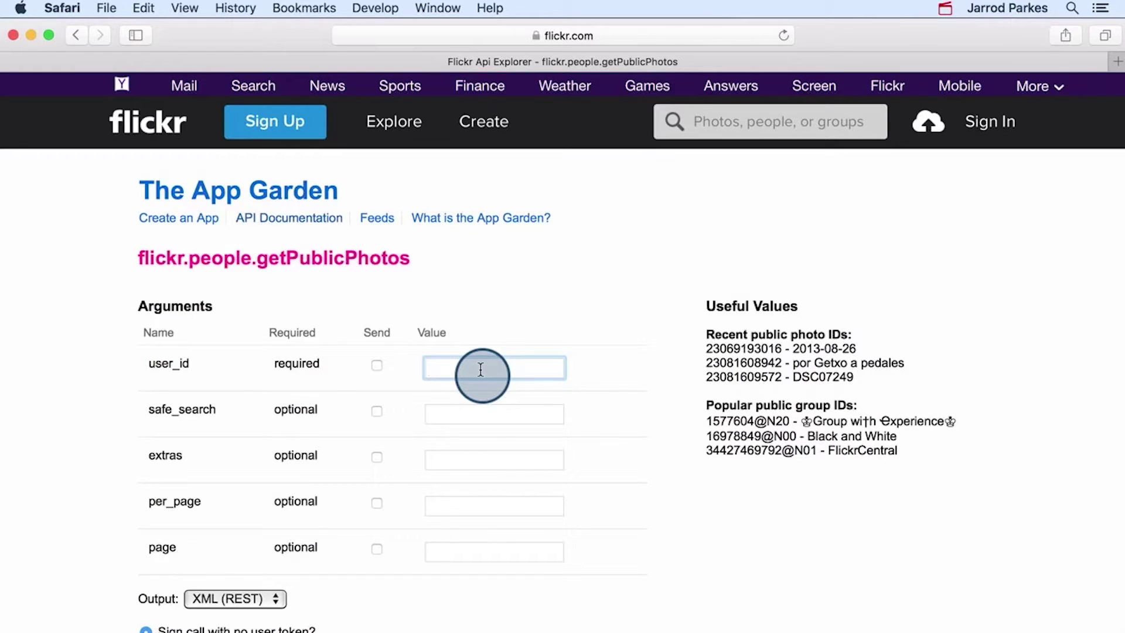
type("128121881@N04")
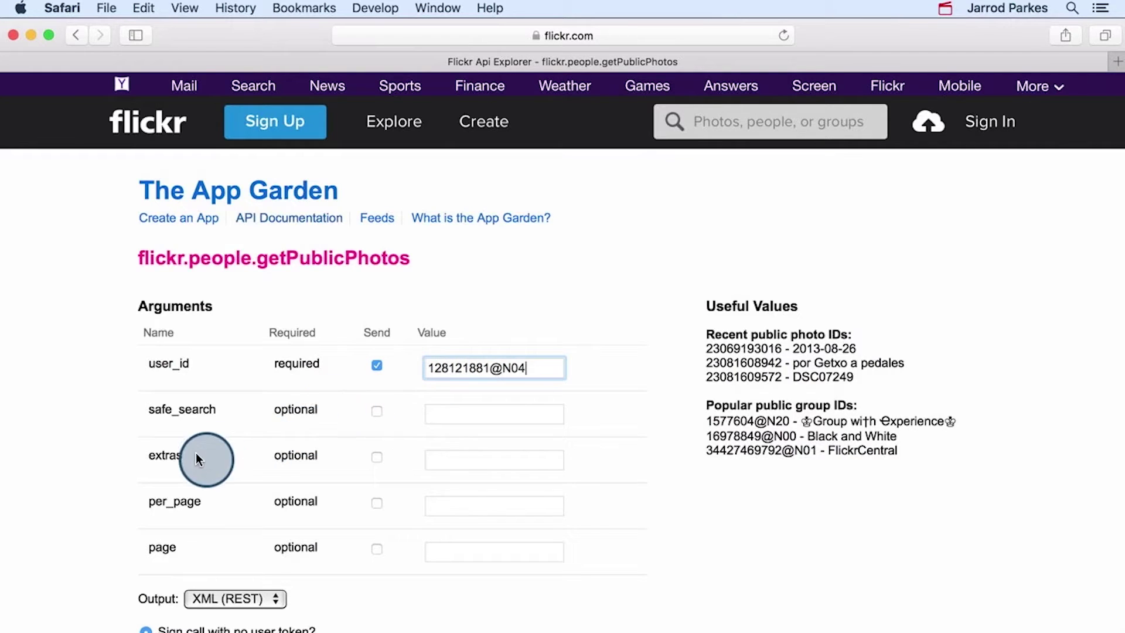
left_click(455, 461)
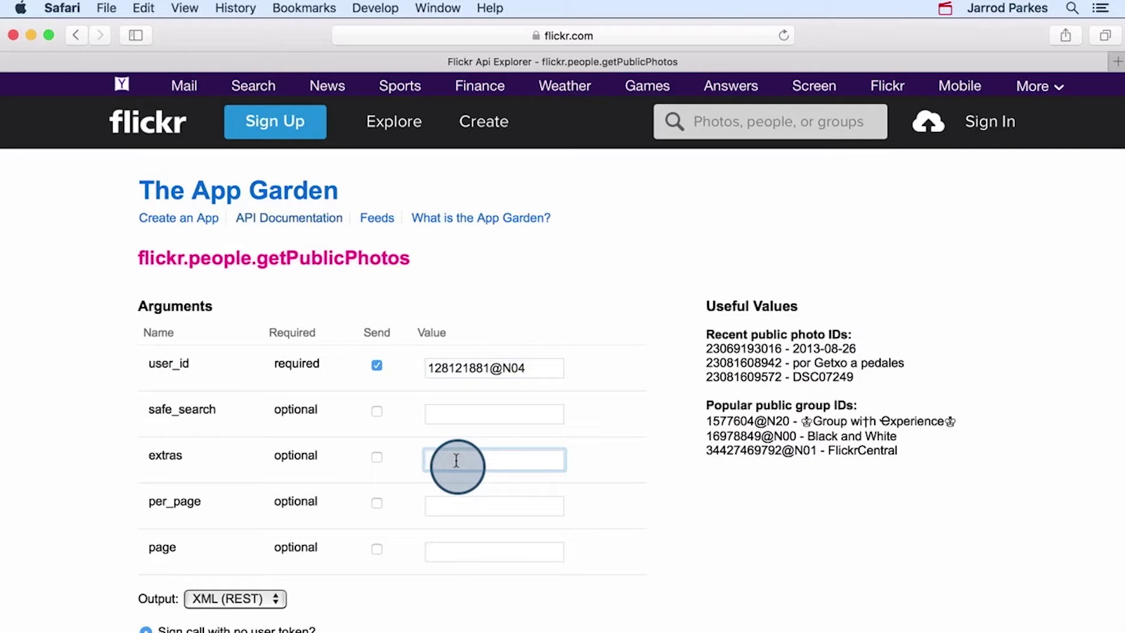
type("url_m")
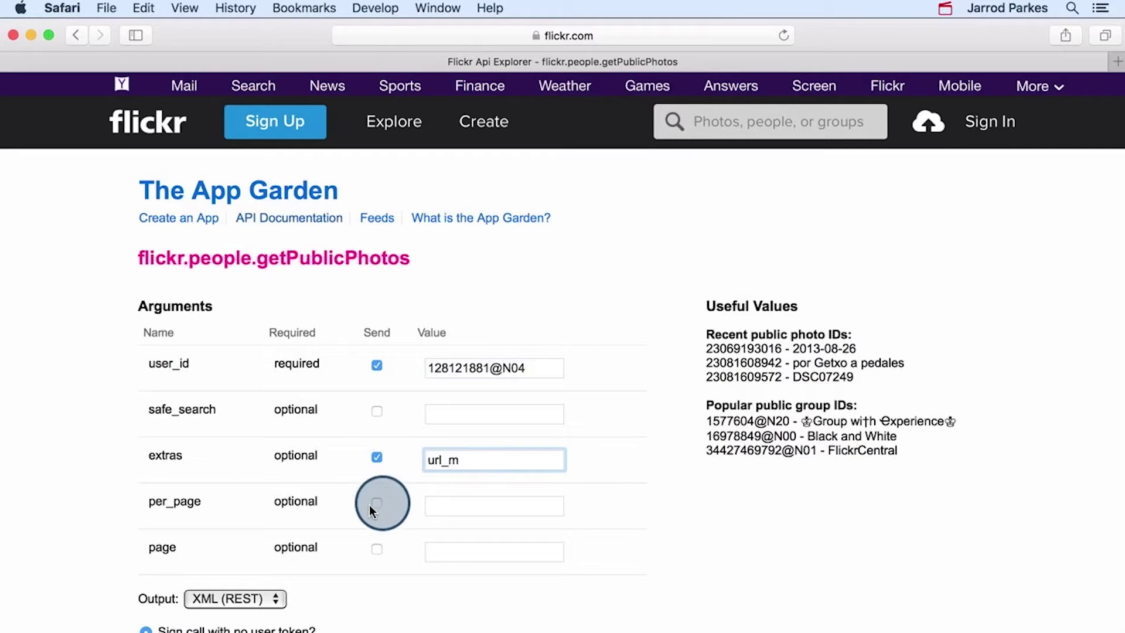
Step: Set the output format to JSON and call the method
scroll(370, 506, "down", 3)
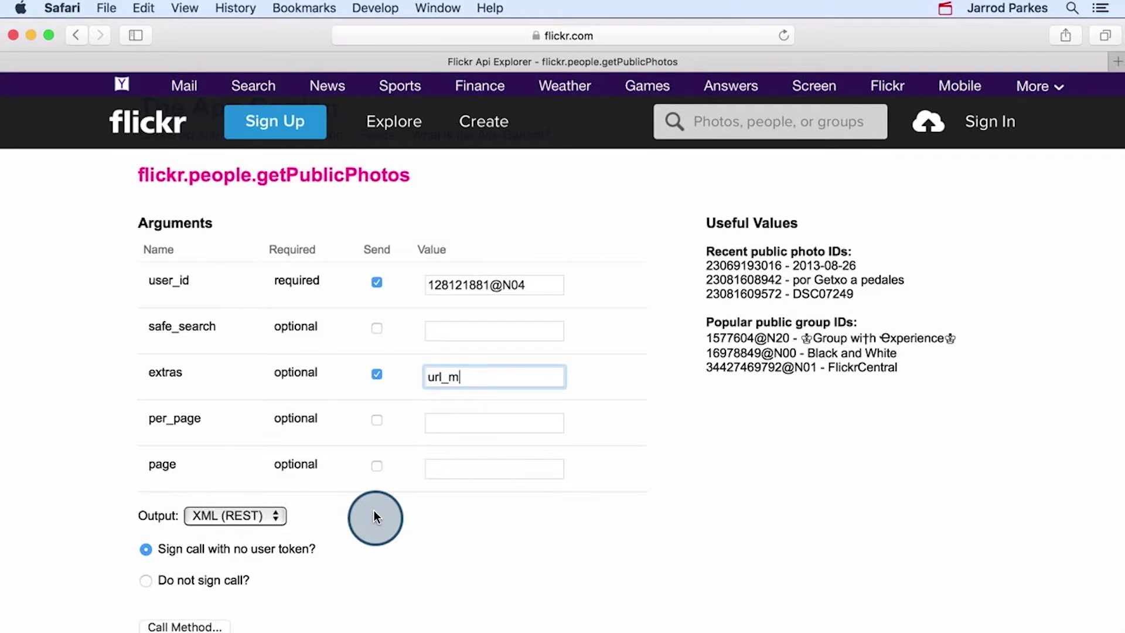
left_click(260, 516)
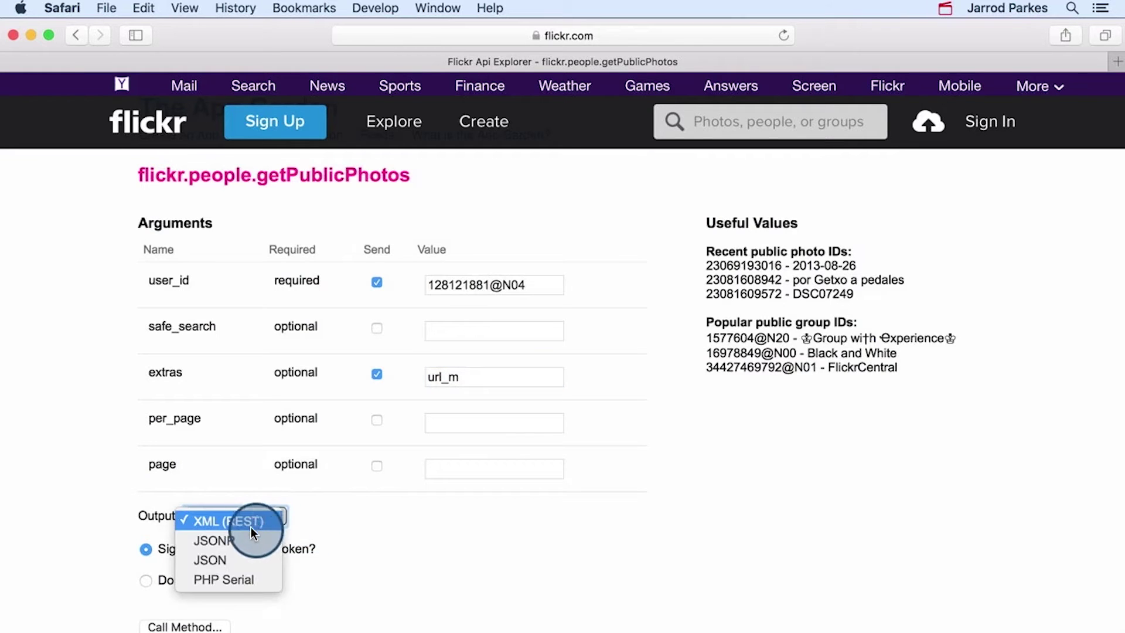
left_click(234, 559)
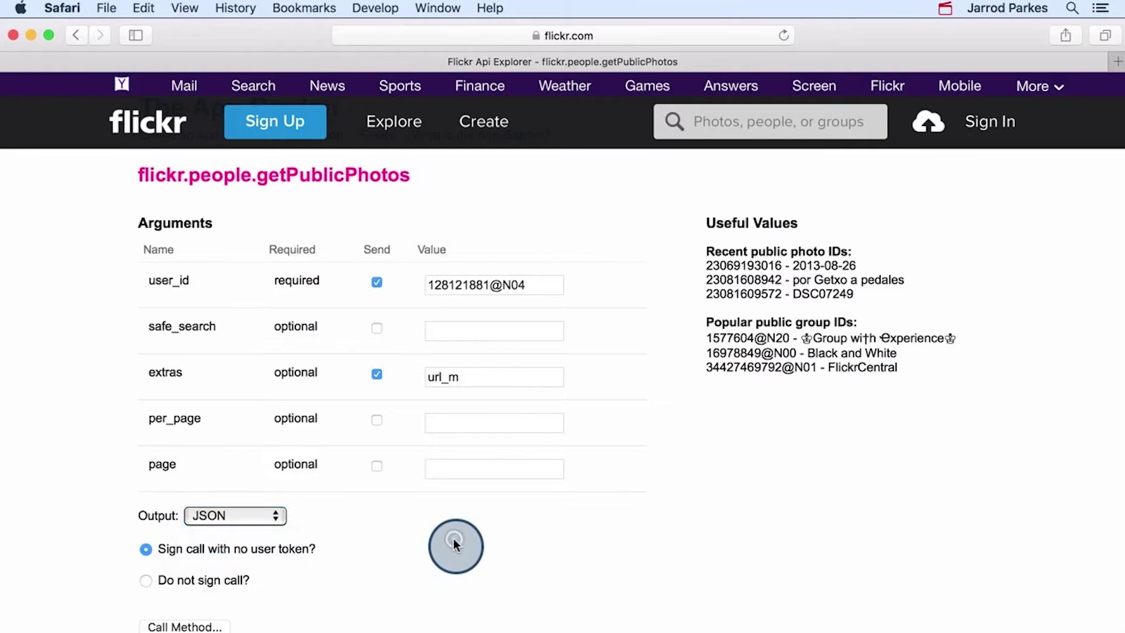
scroll(455, 544, "down", 4)
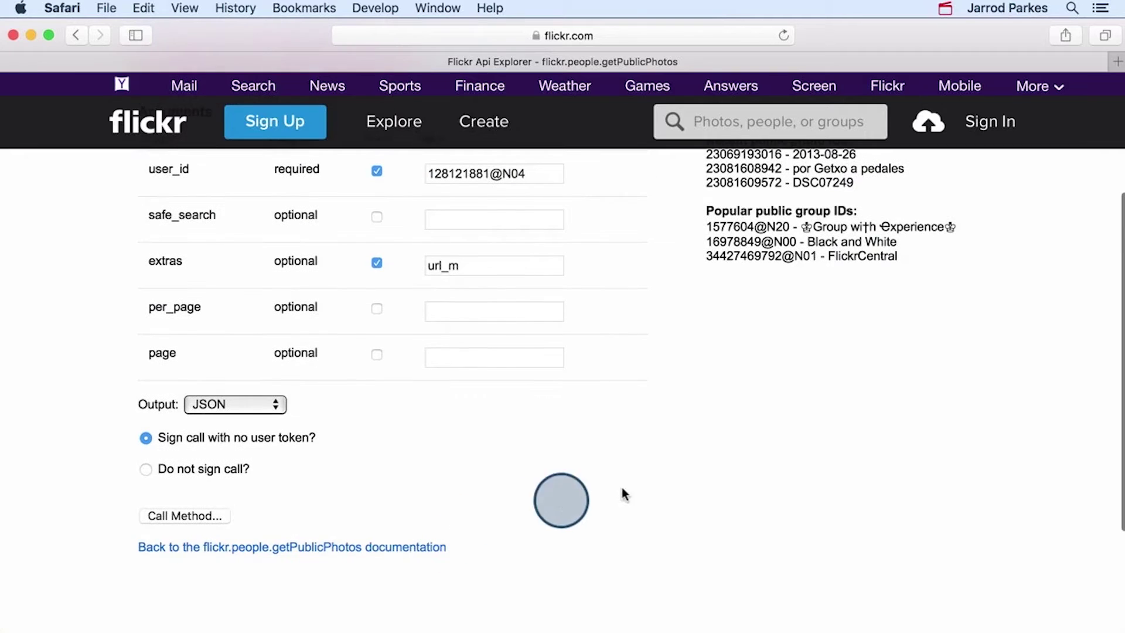
left_click(214, 514)
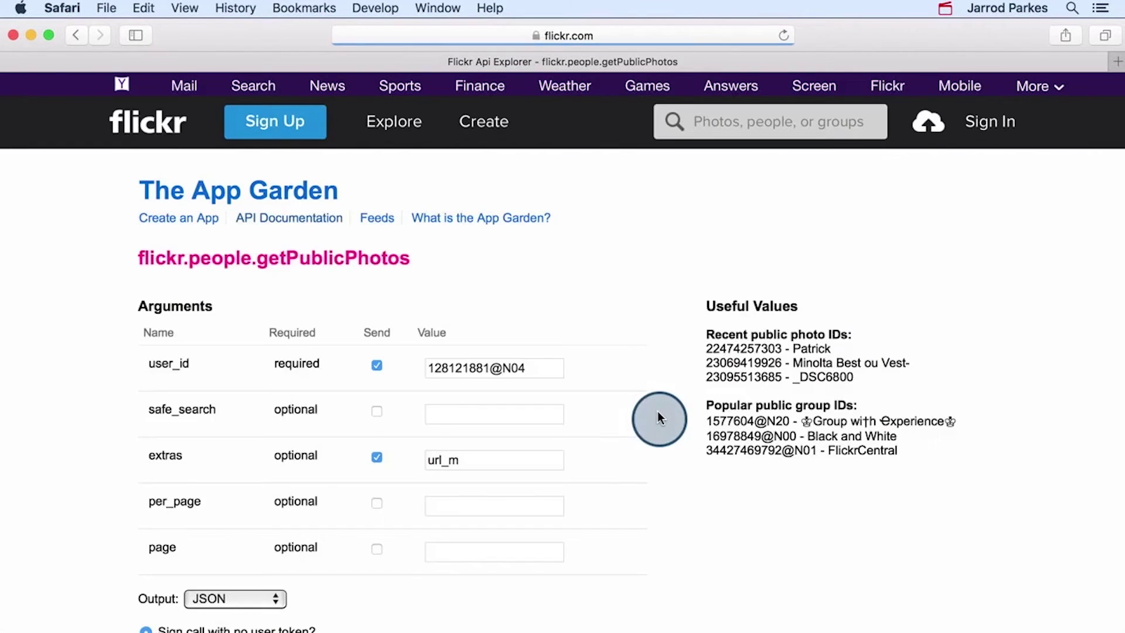
Step: Scroll the JSON response right to the url_m column and select the first photo's url_m link
scroll(1036, 404, "down", 10)
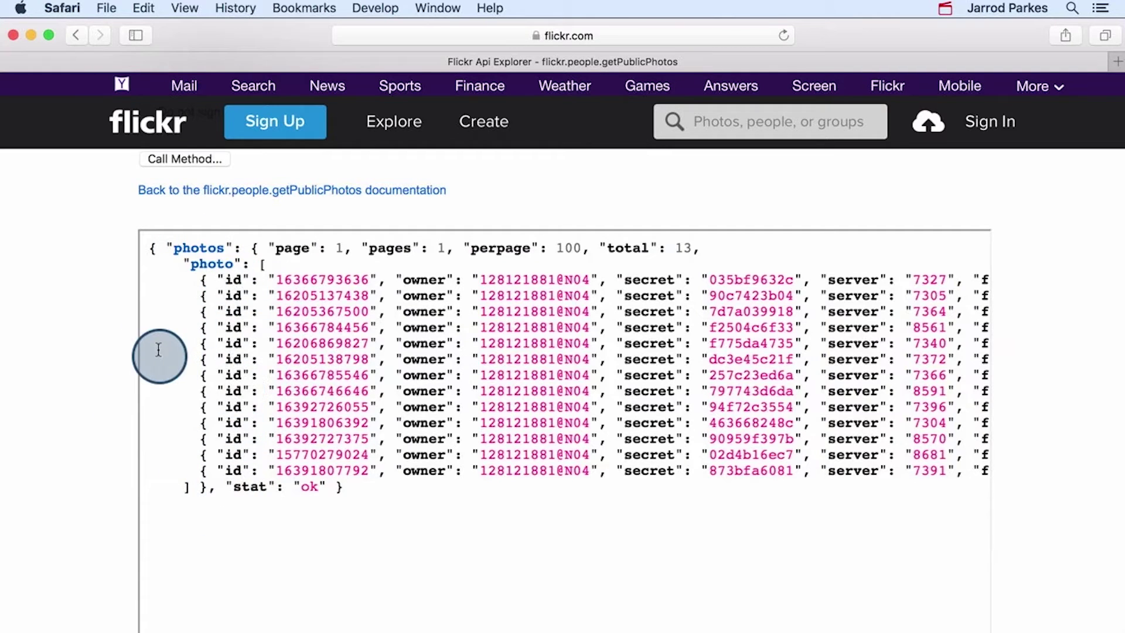
scroll(158, 350, "down", 2)
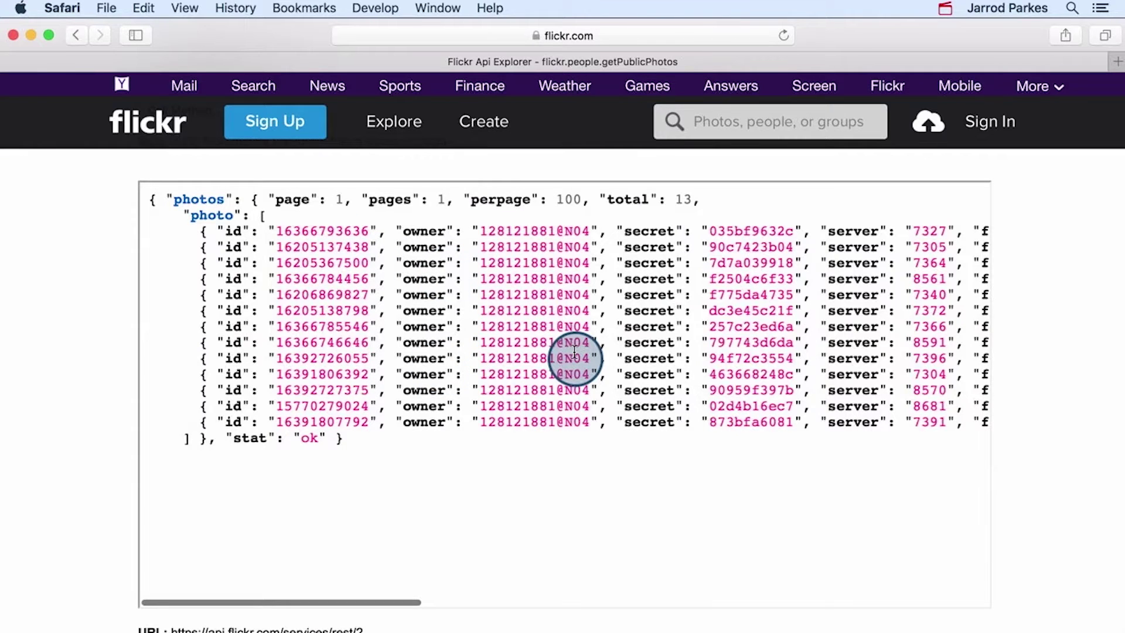
scroll(574, 350, "right", 10)
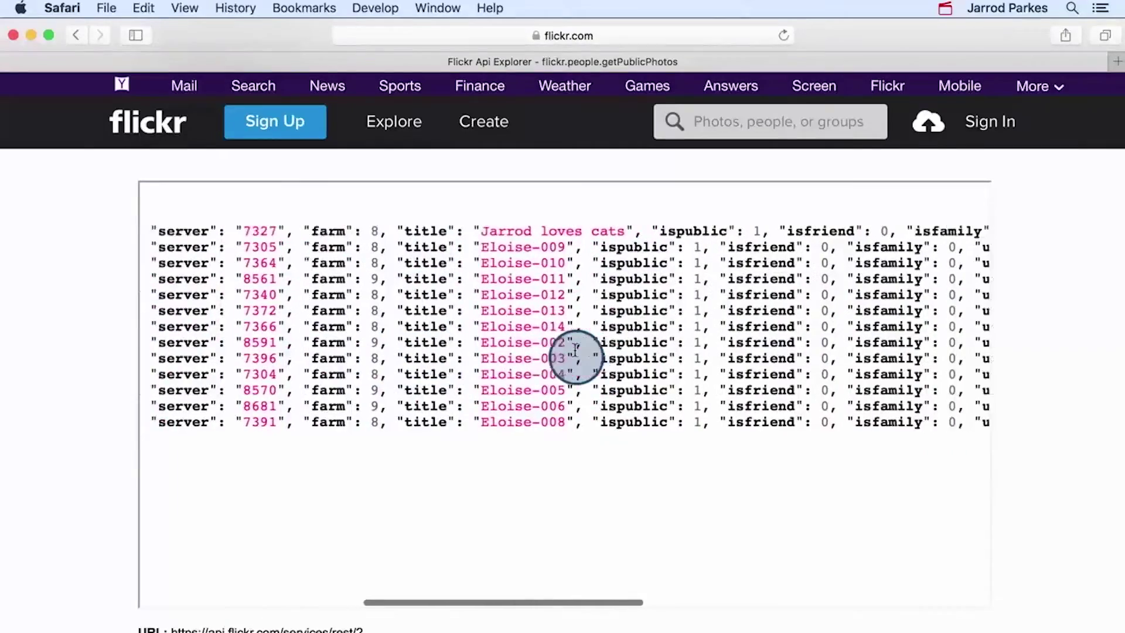
scroll(575, 351, "right", 15)
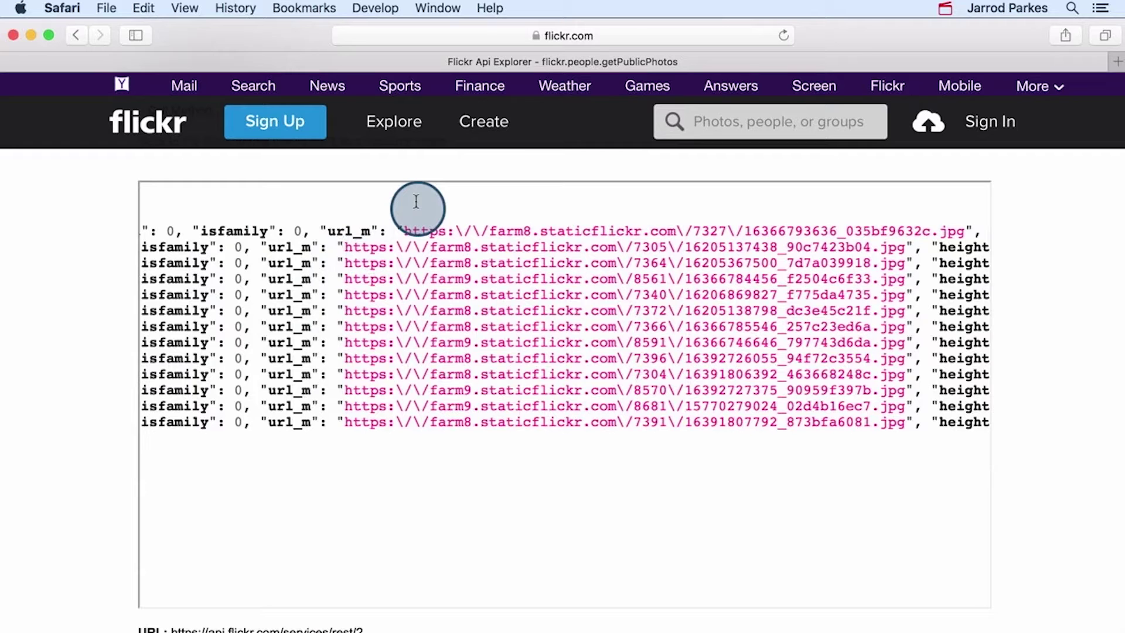
left_click_drag(404, 231, 967, 231)
key("super+c")
key("super+t")
key("super+v")
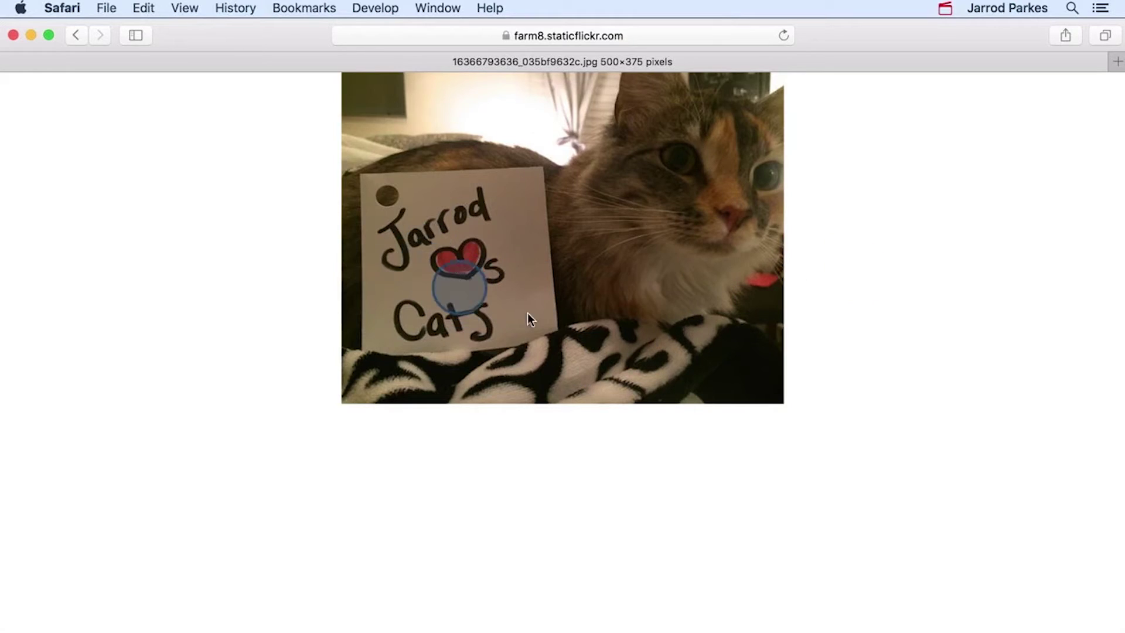
key("super+bracketleft")
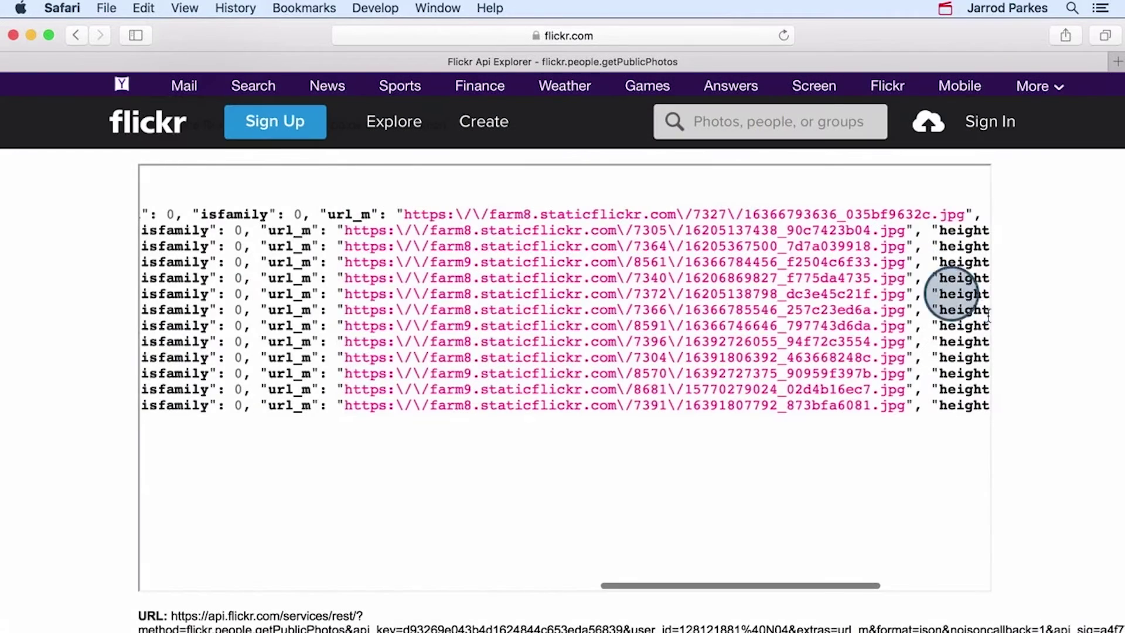
scroll(817, 405, "left", 20)
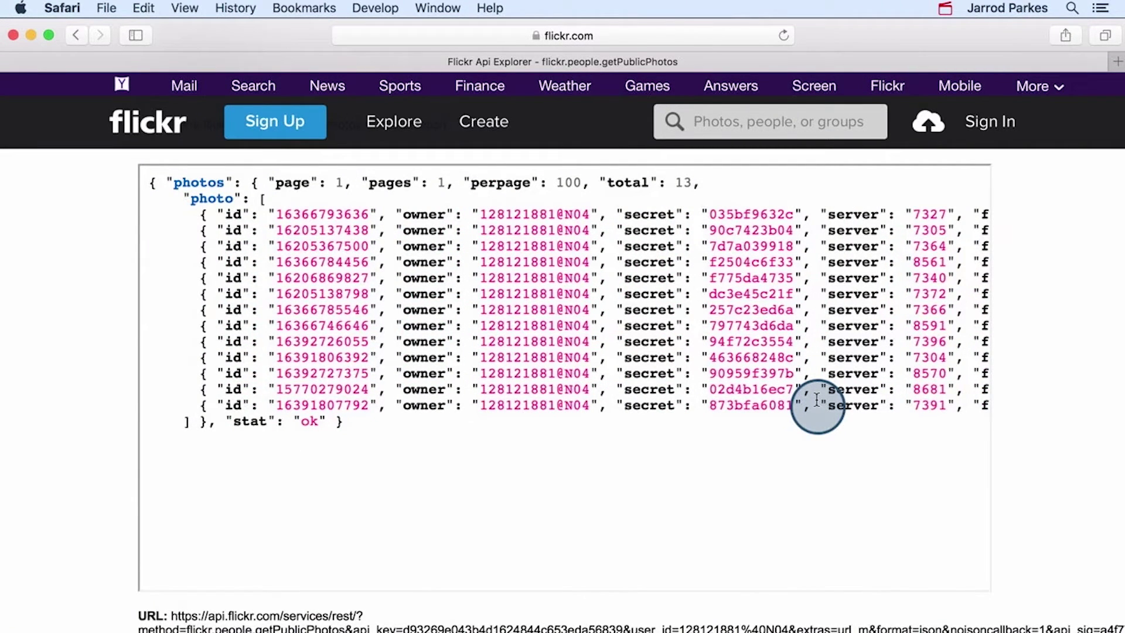
left_click_drag(432, 467, 156, 183)
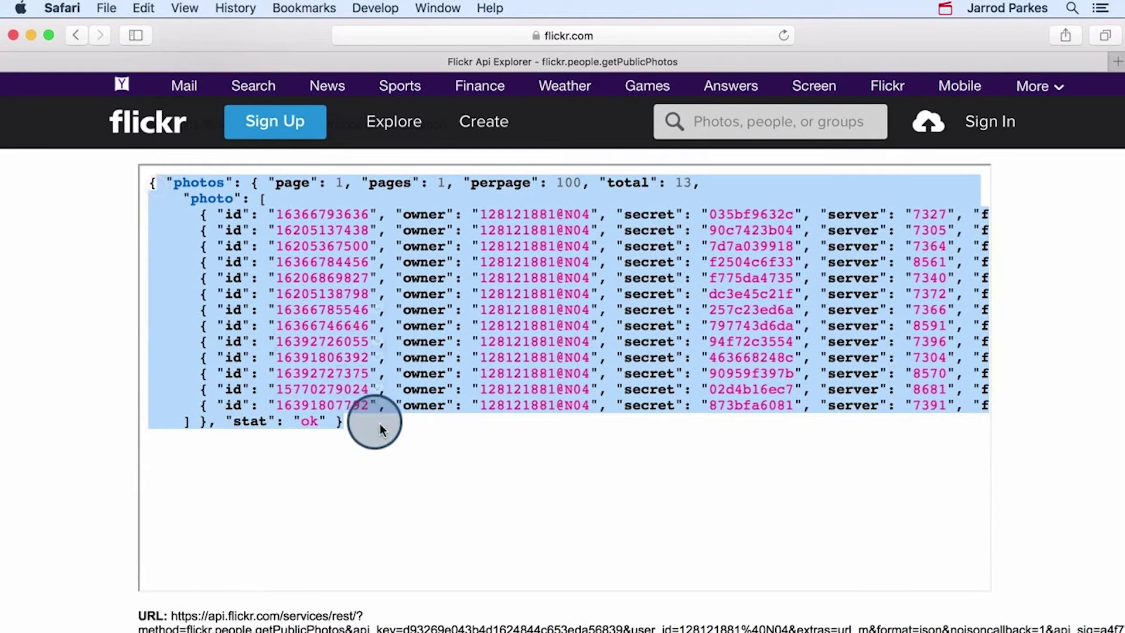
left_click(409, 470)
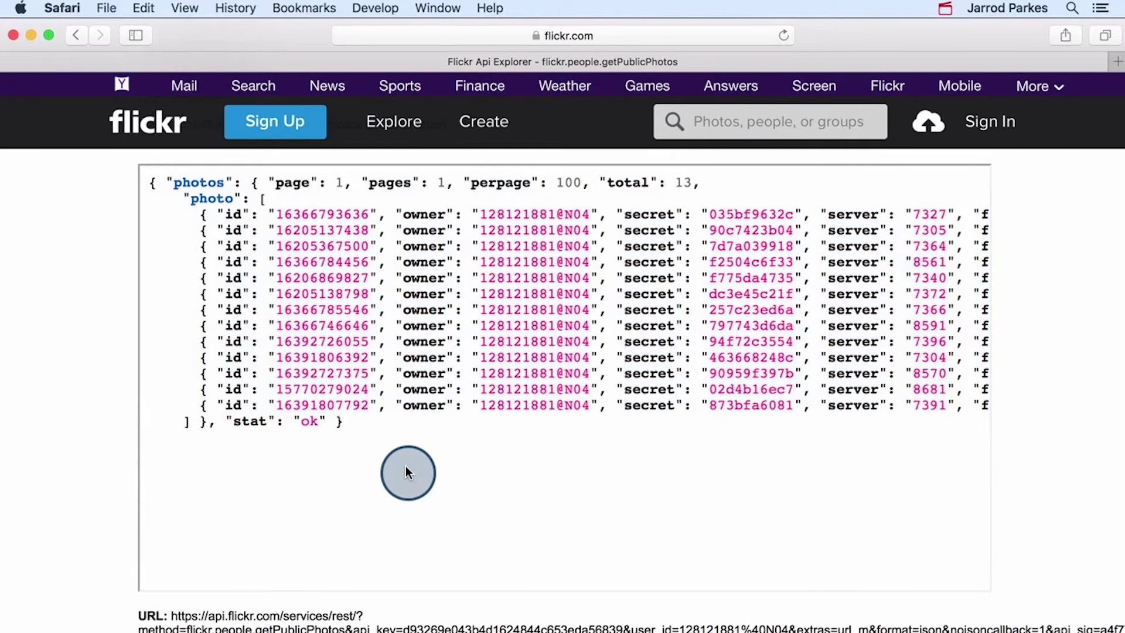
scroll(110, 444, "up", 3)
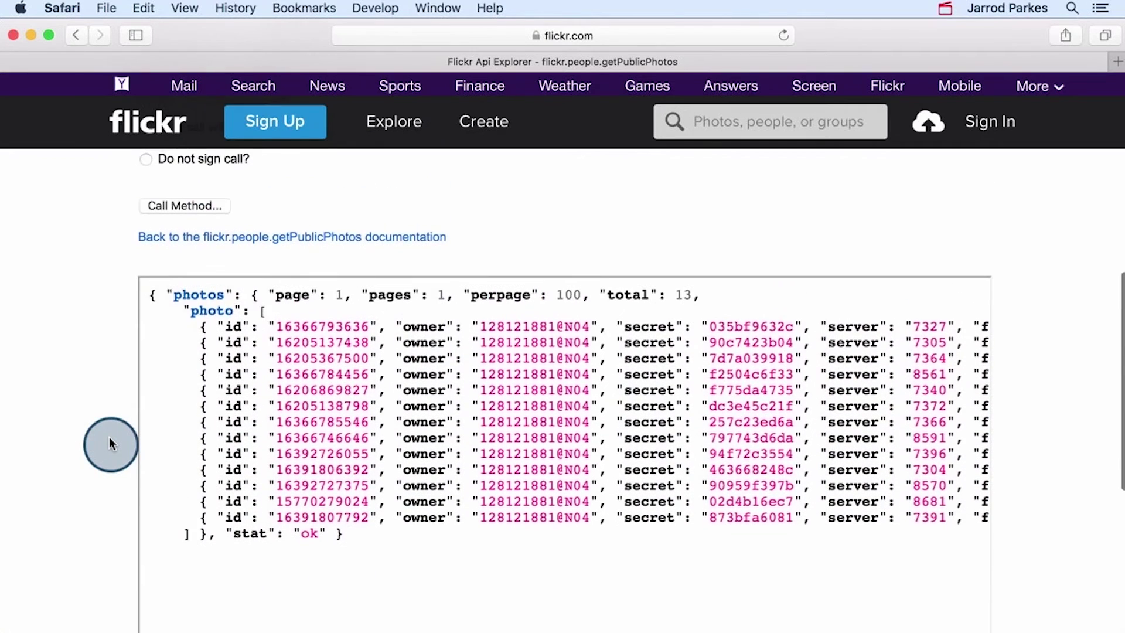
scroll(109, 444, "up", 2)
Step: Select the full getPublicPhotos REST request URL shown below the API Explorer response
scroll(258, 230, "up", 2)
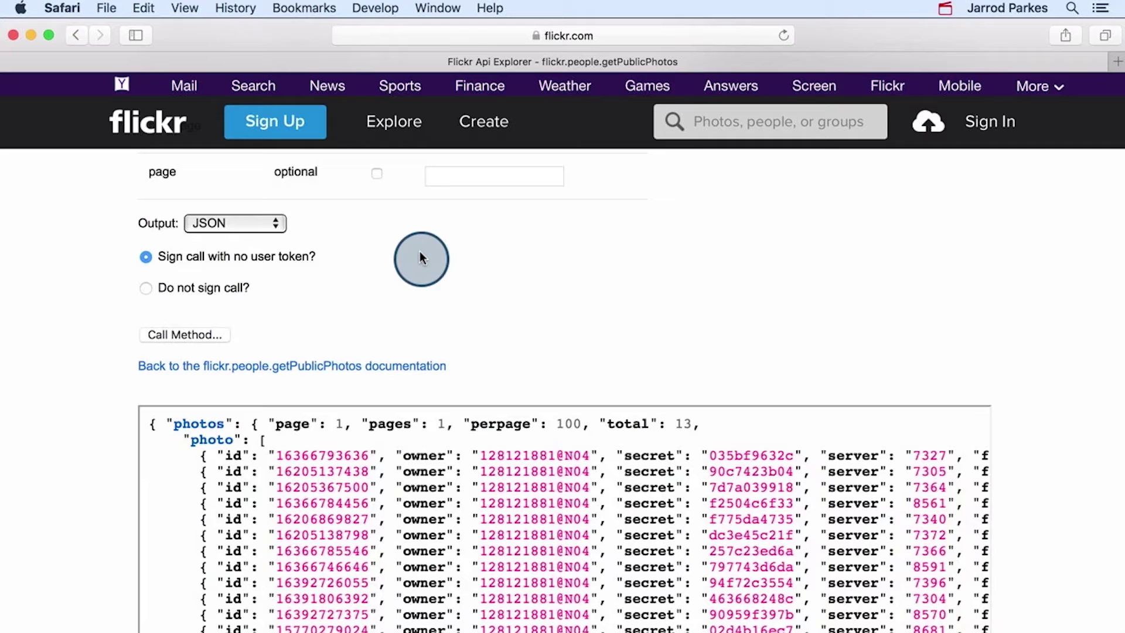
scroll(66, 330, "down", 10)
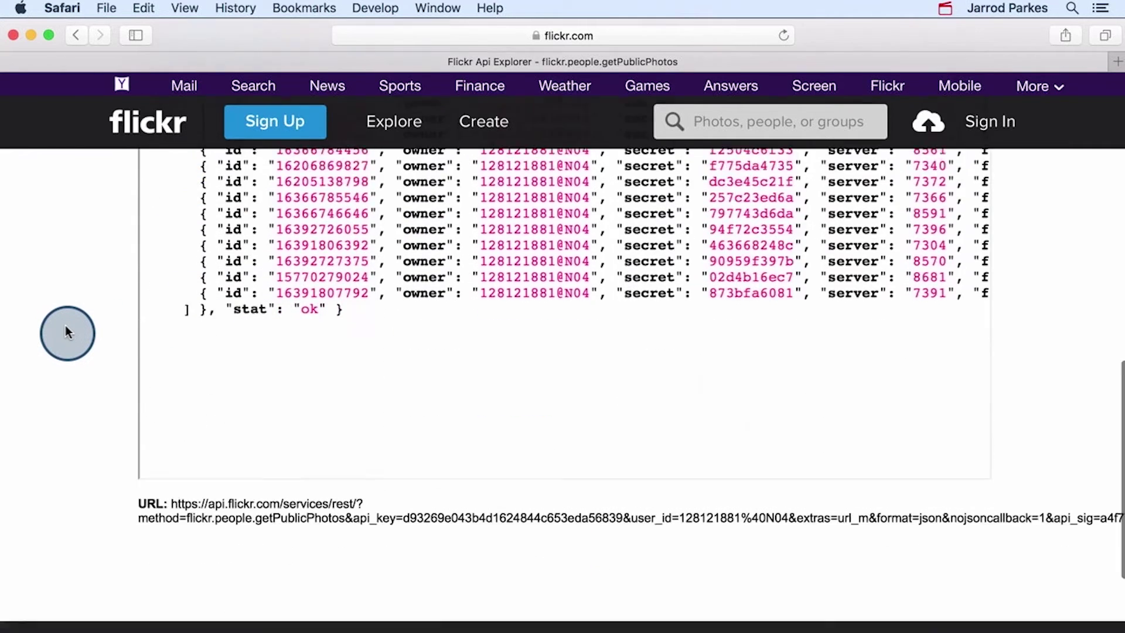
scroll(65, 328, "down", 2)
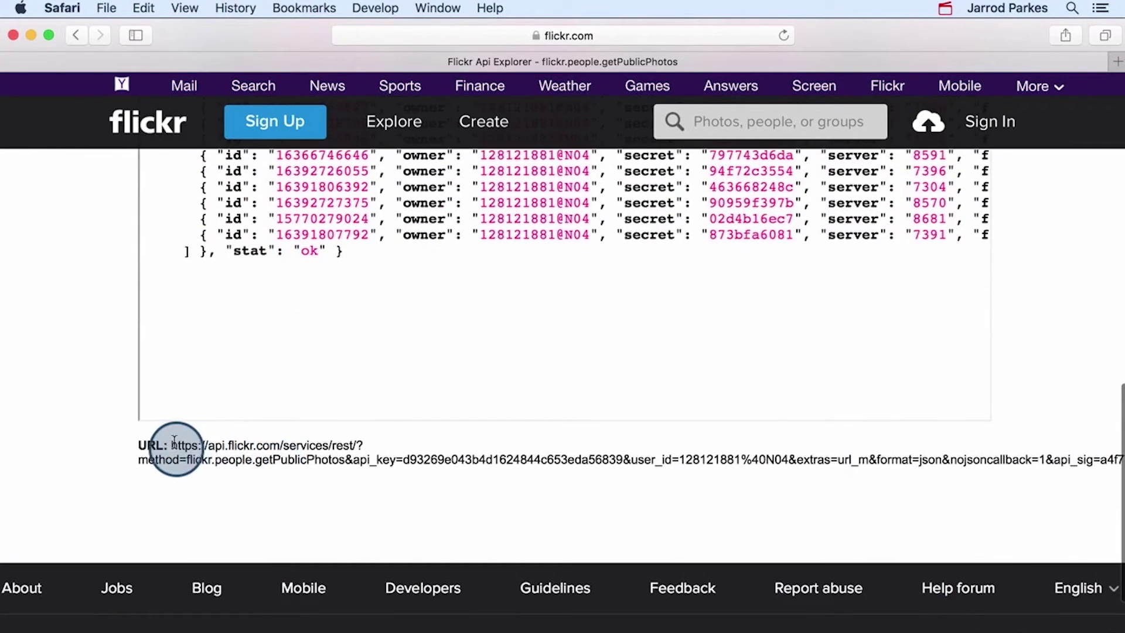
left_click_drag(172, 444, 432, 492)
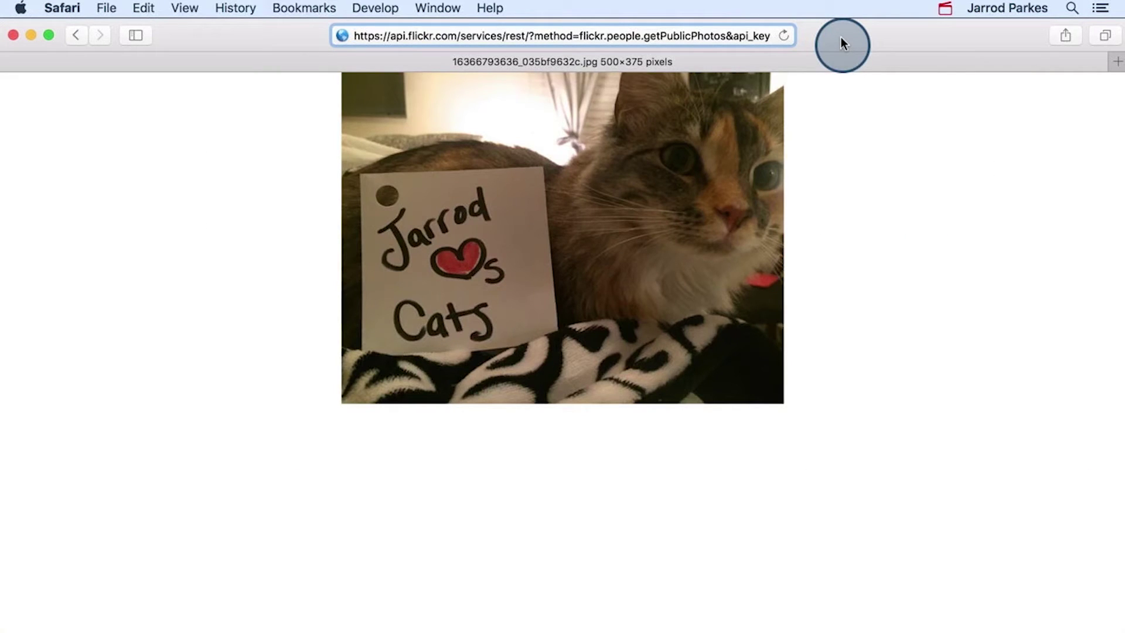
Step: Load the pasted request URL to show raw JSON of 13 photos, then expand the full address
key("Return")
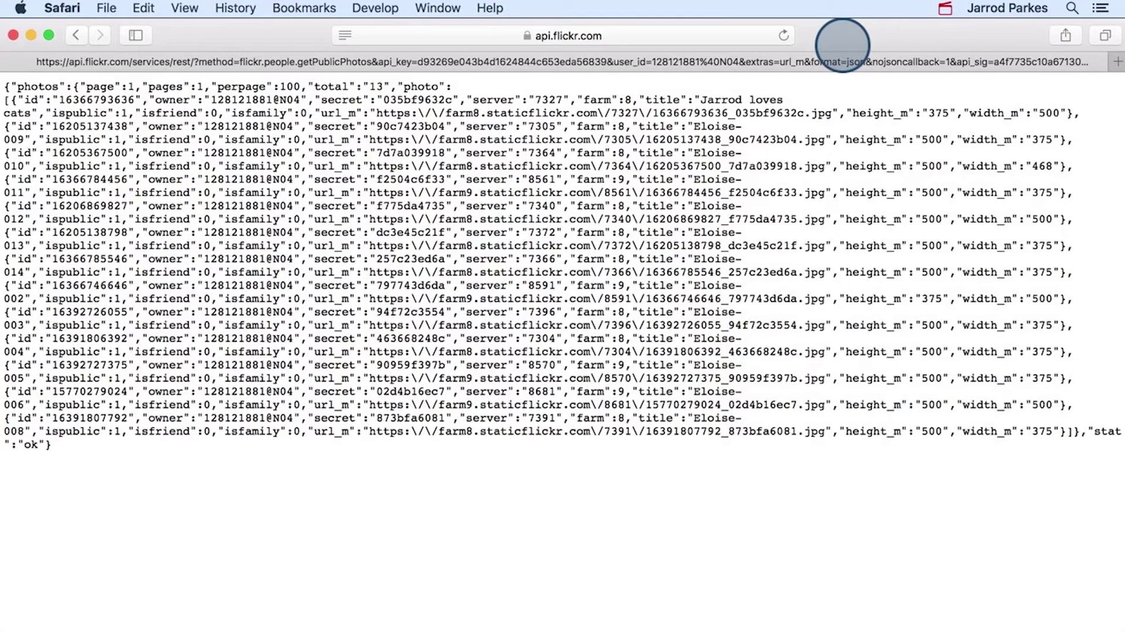
left_click(723, 35)
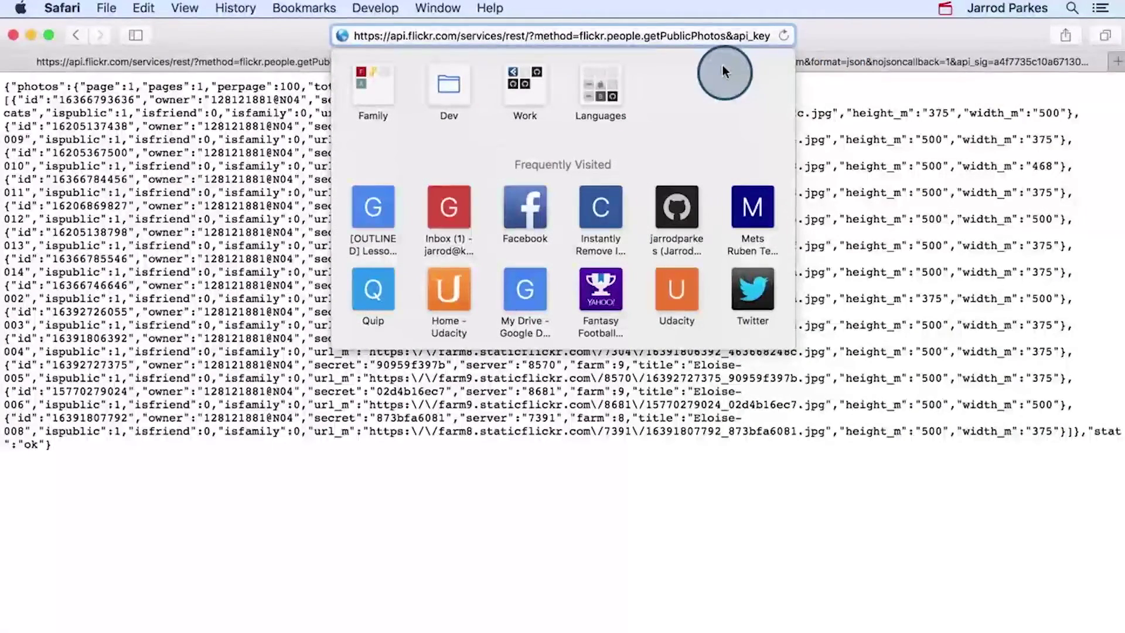
left_click(536, 36)
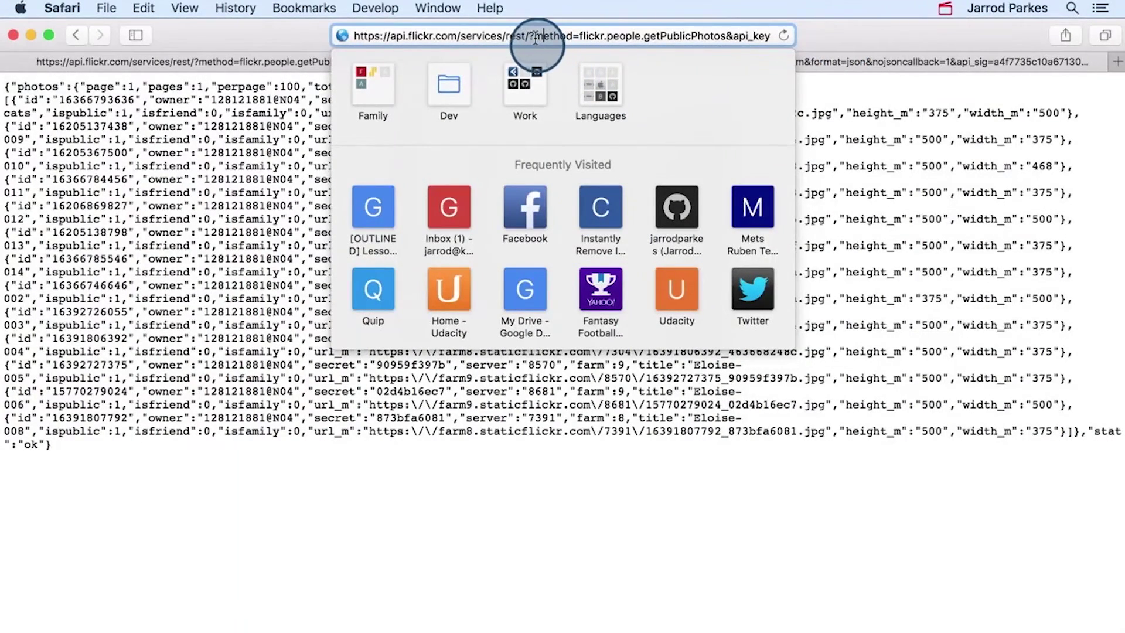
left_click_drag(535, 38, 675, 40)
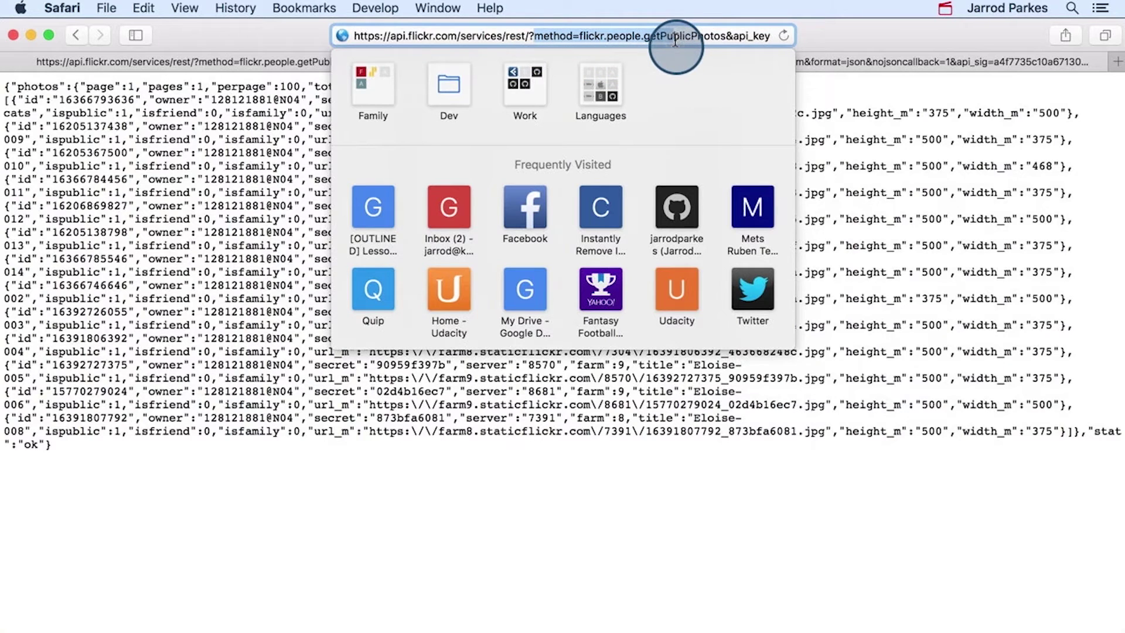
left_click(710, 36)
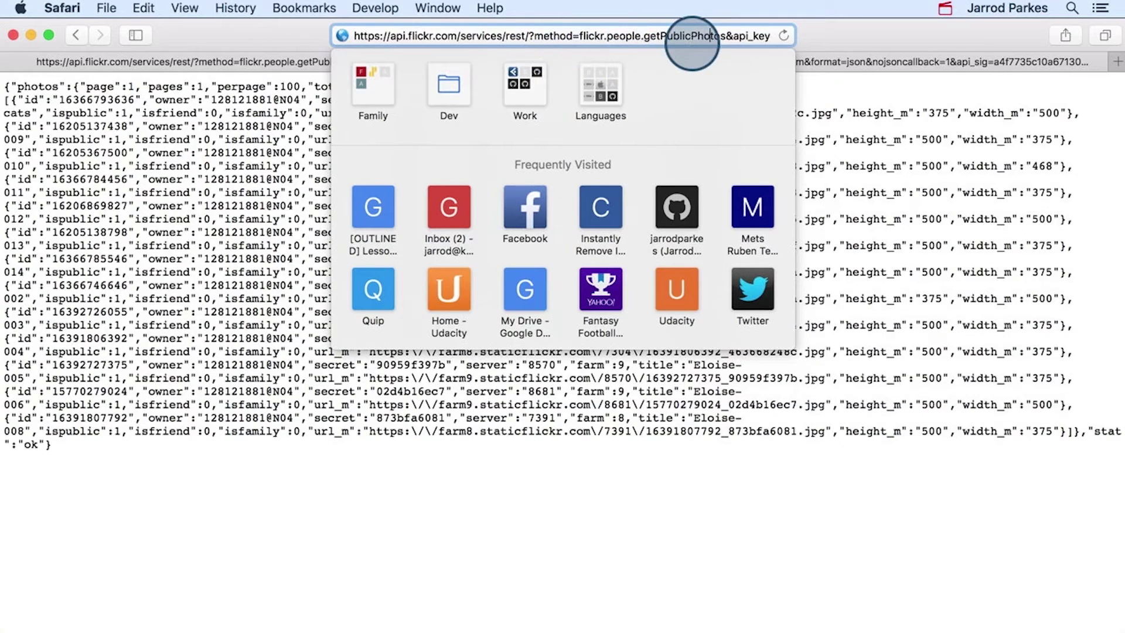
key("Right")
key("Right")
key("Right")
key("Right")
key("Right")
key("Right")
key("Right")
key("Right")
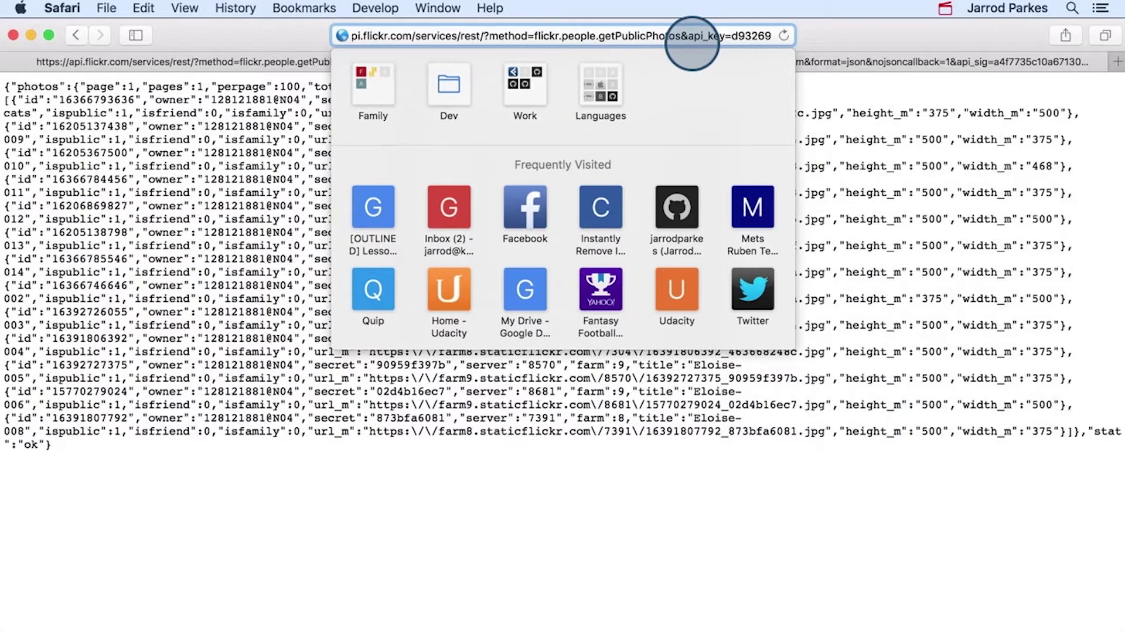
key("Right")
key("Right")
key("Right")
key("Right")
key("Right")
key("Right")
key("Right")
key("Right")
key("Right")
key("Right")
key("Right")
key("Right")
key("Right")
key("Right")
key("Right")
key("Right")
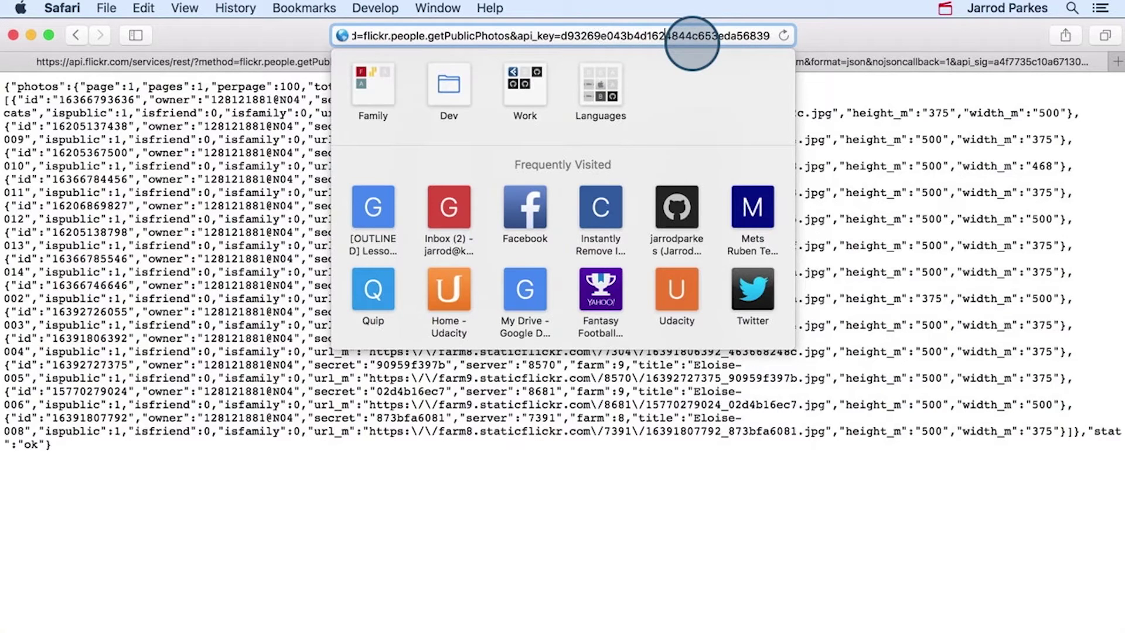
key("Right")
key("Right")
key("Right")
key("Right")
key("Right")
key("Right")
key("Right")
key("Right")
key("Right")
key("Right")
key("Right")
key("Right")
key("Right")
key("Right")
key("Right")
key("Right")
key("Right")
key("Right")
key("Right")
key("Right")
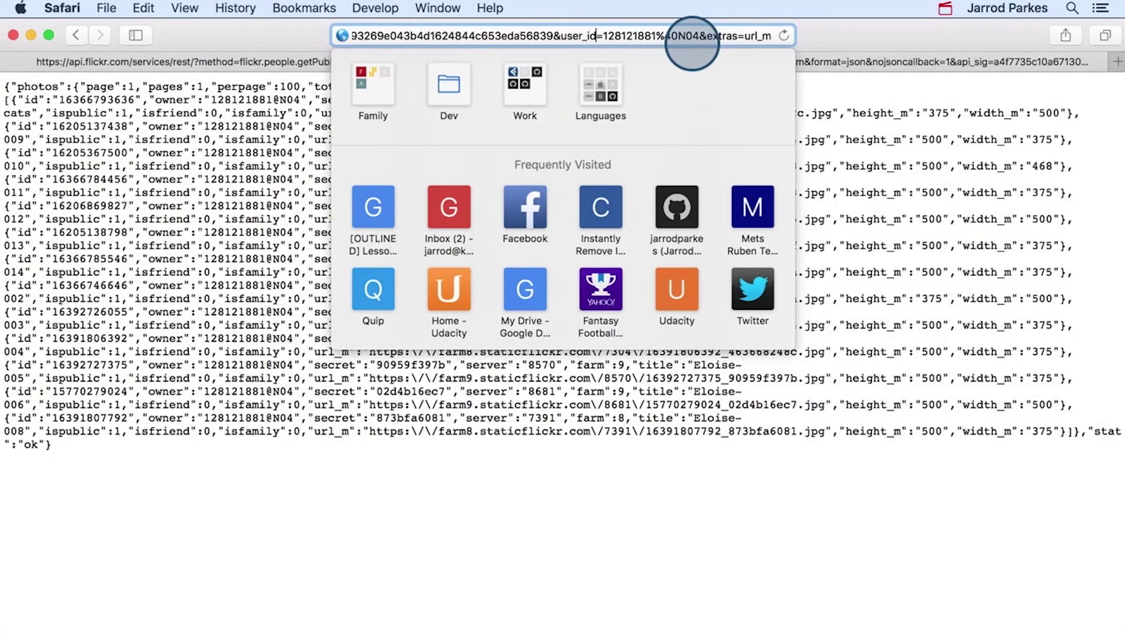
key("Right")
key("Right")
key("Right")
key("Right")
key("Right")
key("Right")
key("Right")
key("Right")
key("Right")
key("Right")
key("Right")
key("Right")
key("Right")
key("Right")
key("Right")
key("Right")
key("Right")
key("Right")
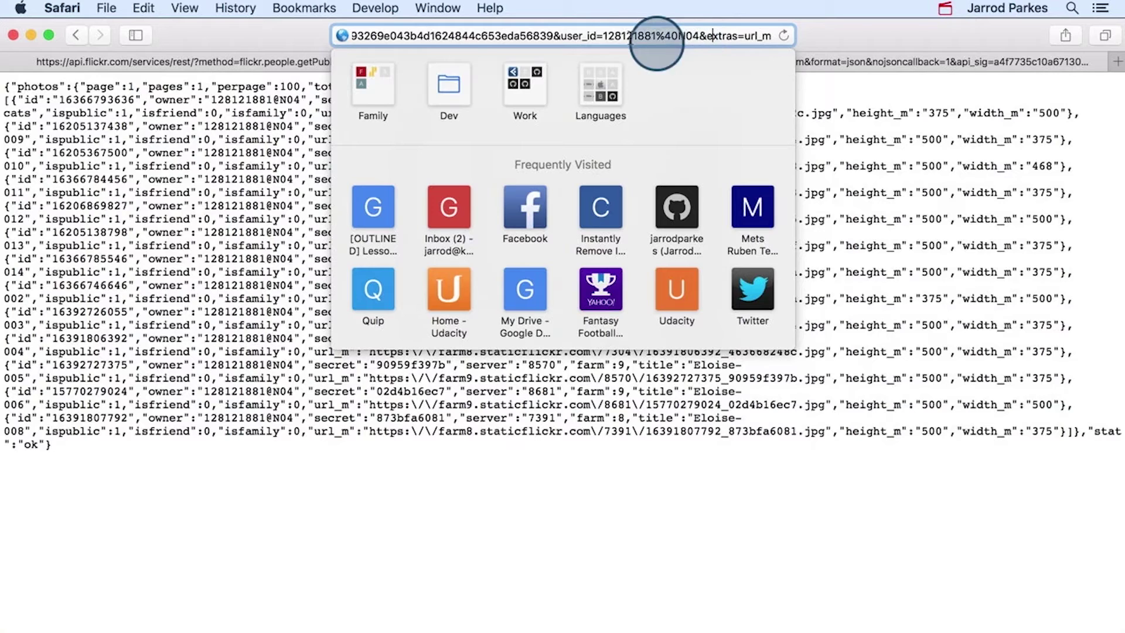
left_click_drag(604, 35, 699, 36)
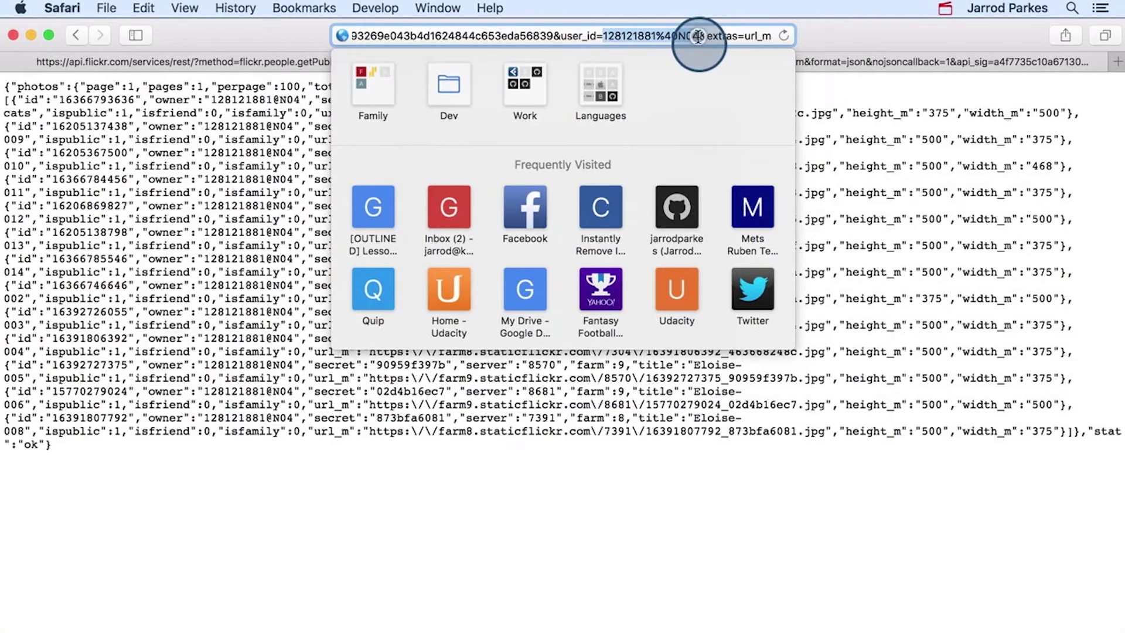
left_click(737, 36)
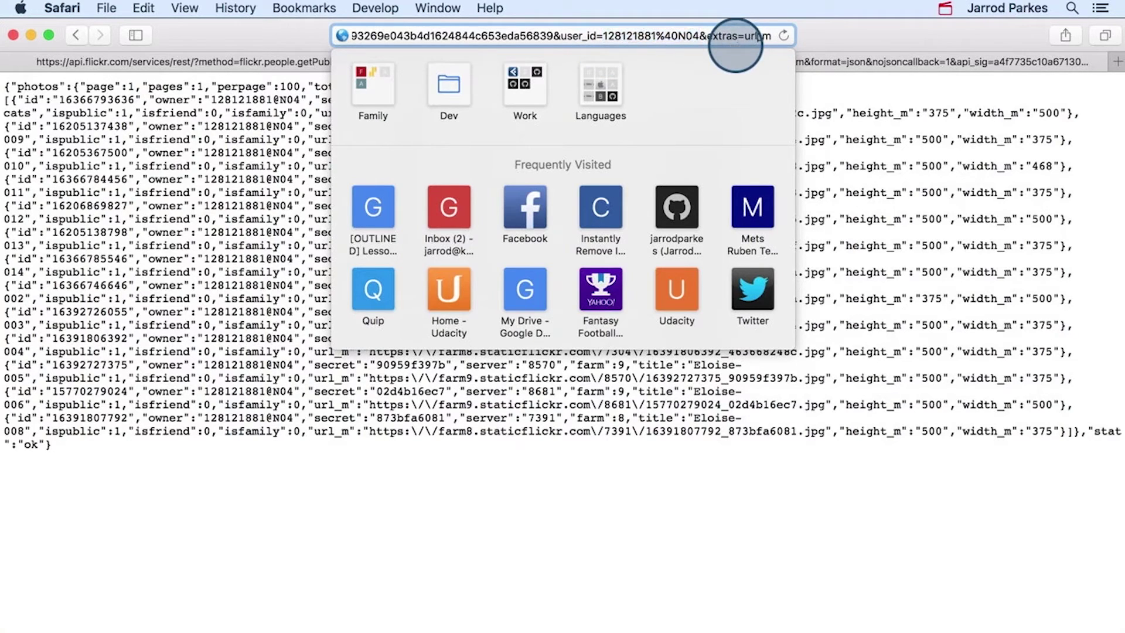
key("Right")
key("Right")
key("Right")
key("Right")
key("Right")
key("Right")
key("Right")
key("Right")
key("Right")
key("Right")
key("Right")
key("Right")
key("Right")
key("Right")
key("Right")
key("Right")
key("Right")
key("Right")
key("Right")
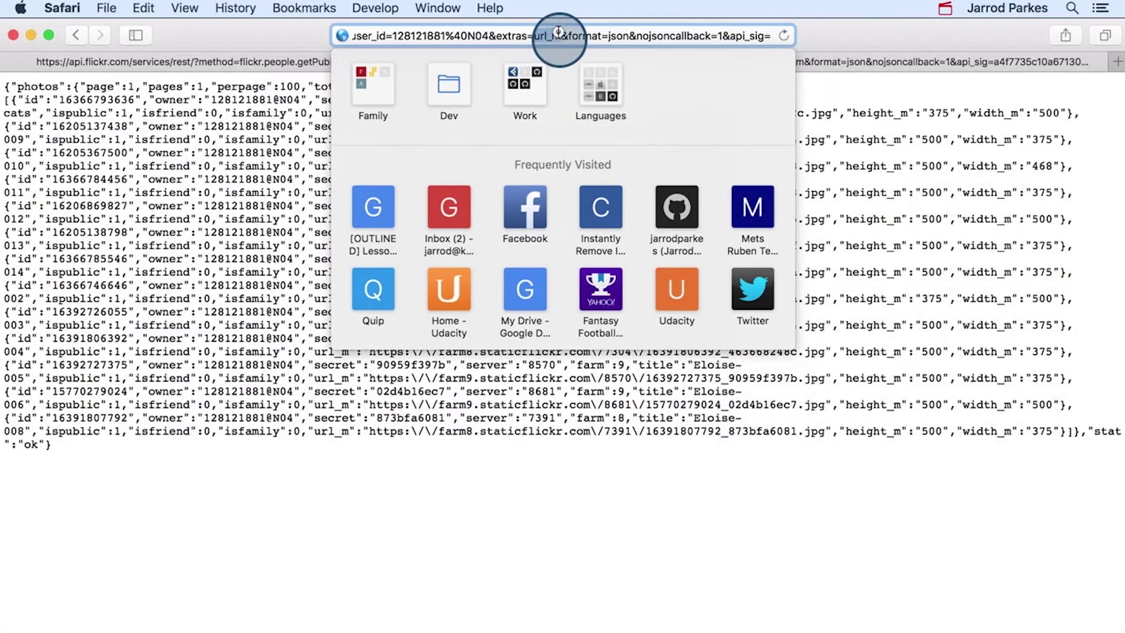
left_click(584, 36)
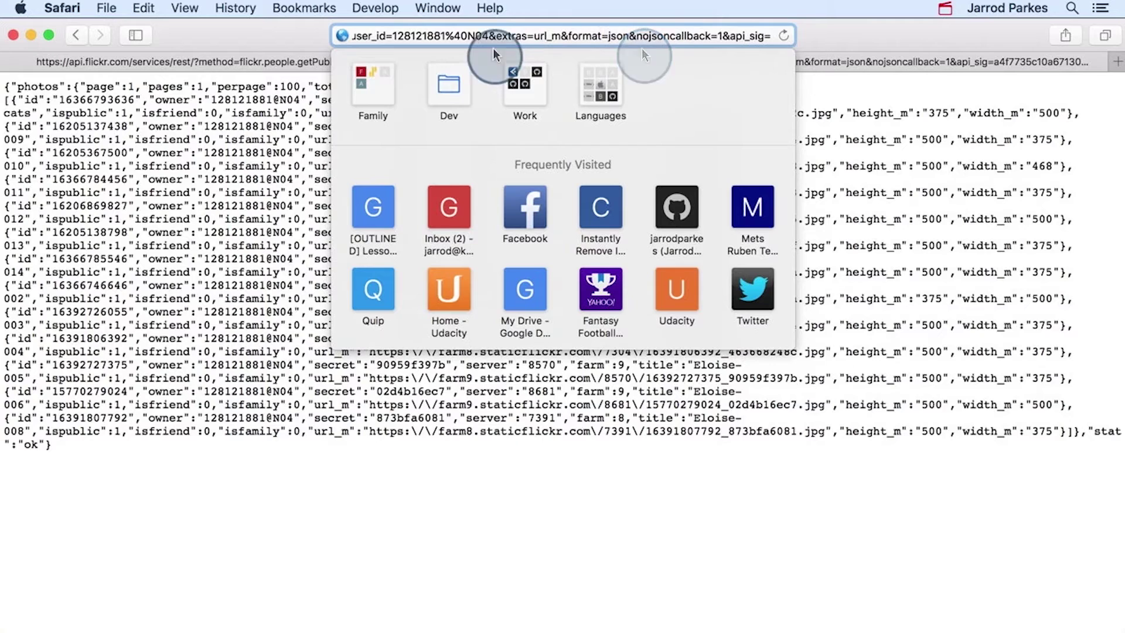
left_click_drag(490, 36, 496, 36)
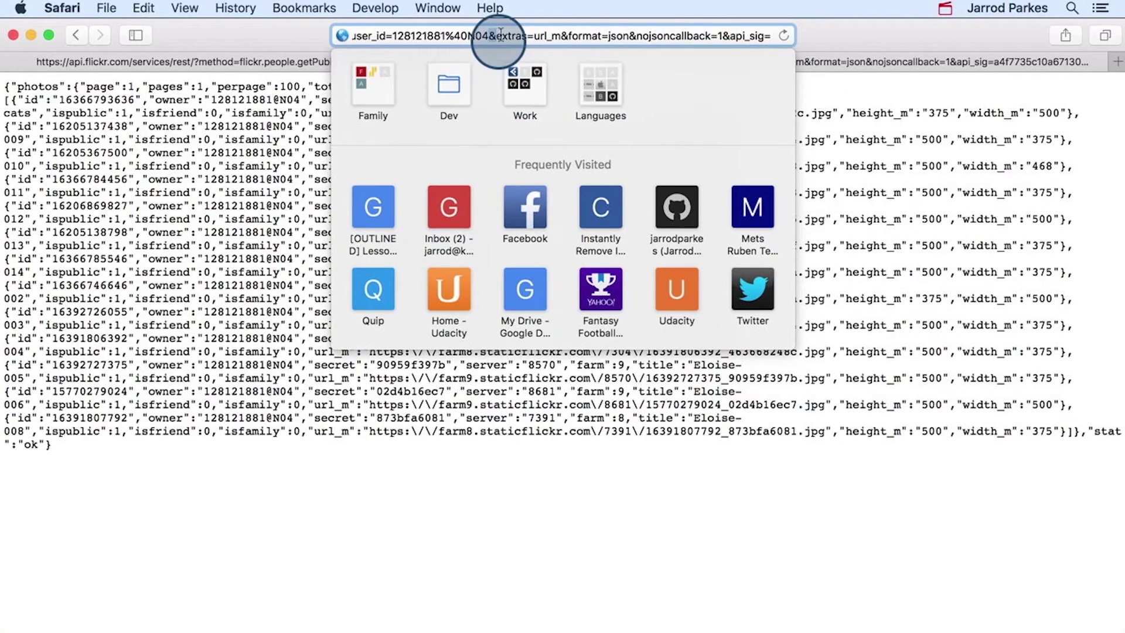
left_click_drag(560, 36, 573, 32)
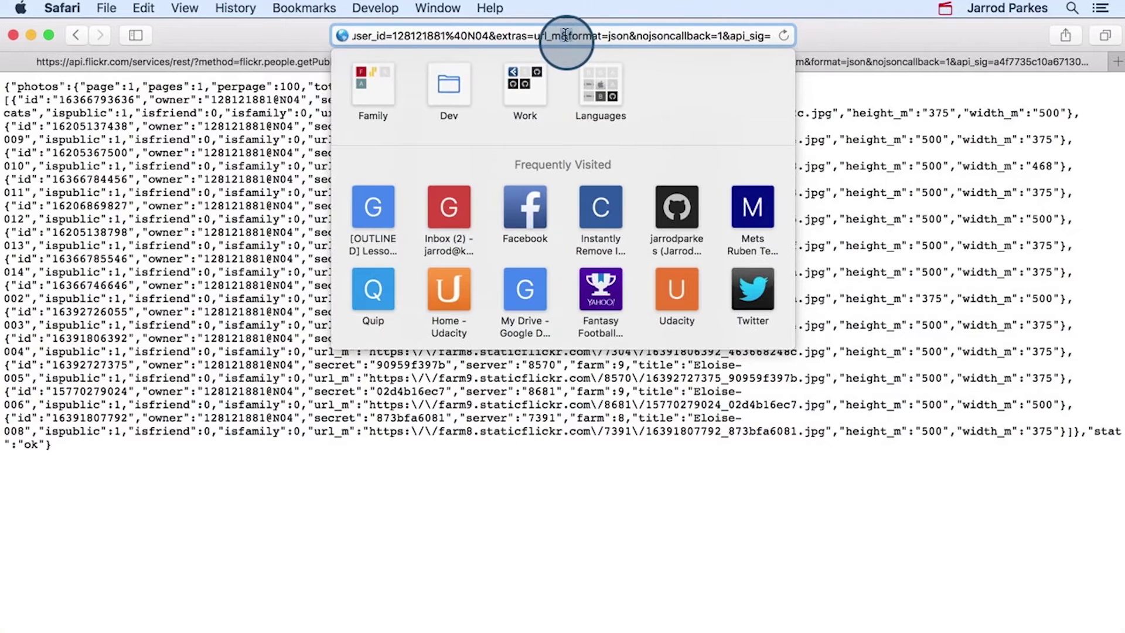
left_click(563, 37)
double_click(563, 37)
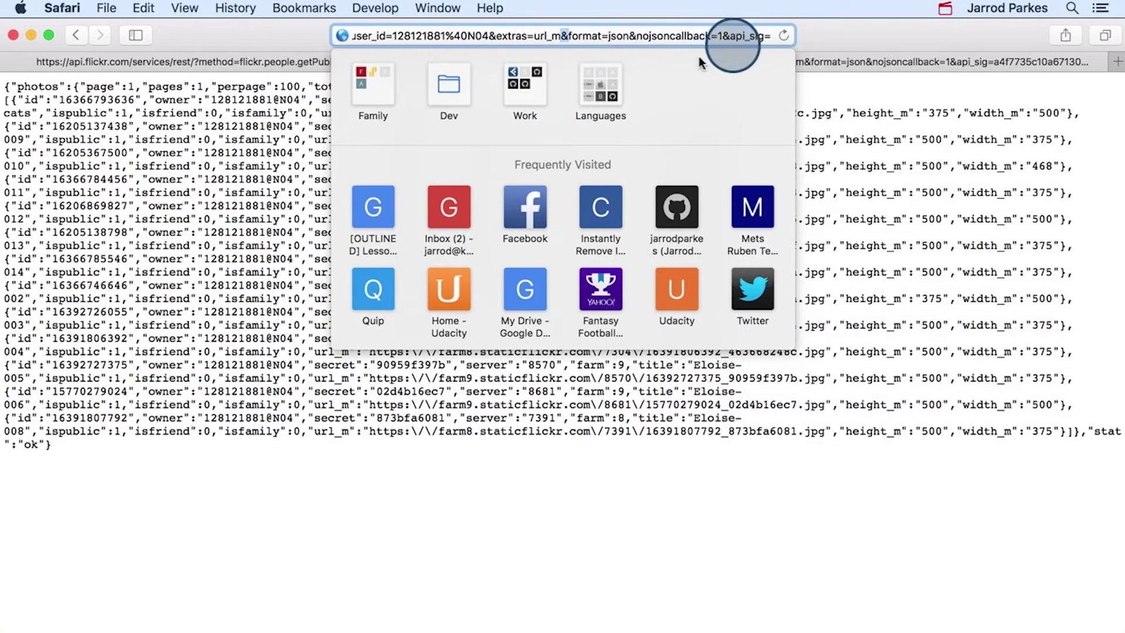
double_click(634, 37)
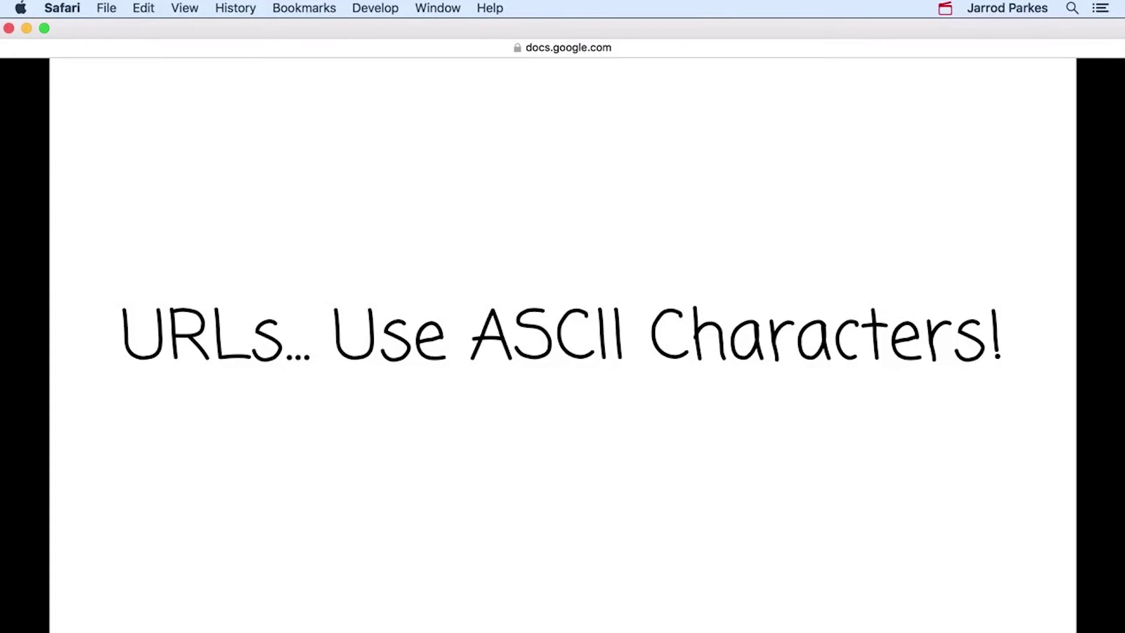
Step: Advance through the ASCII character slides showing + becomes %2B, to the Flickr search URL slide
key("Right")
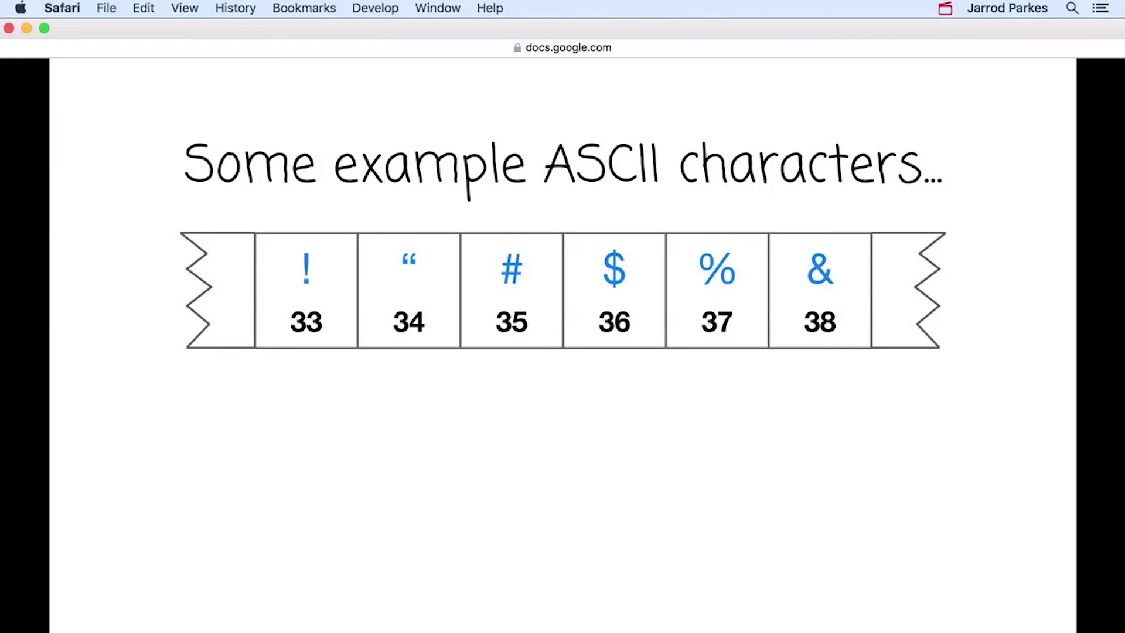
key("Right")
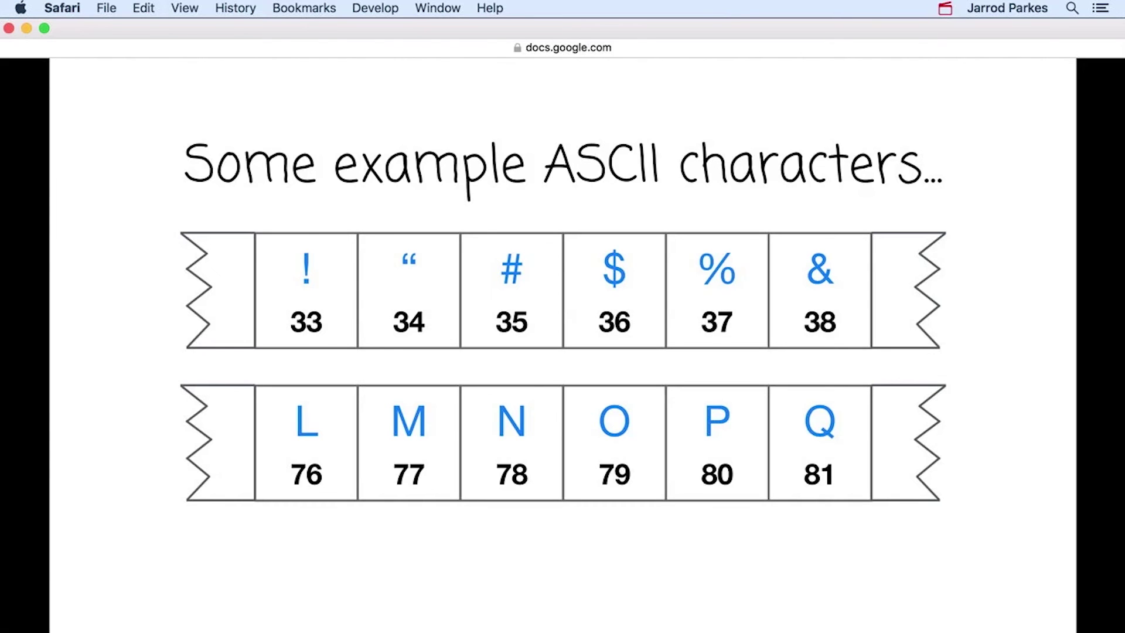
key("Right")
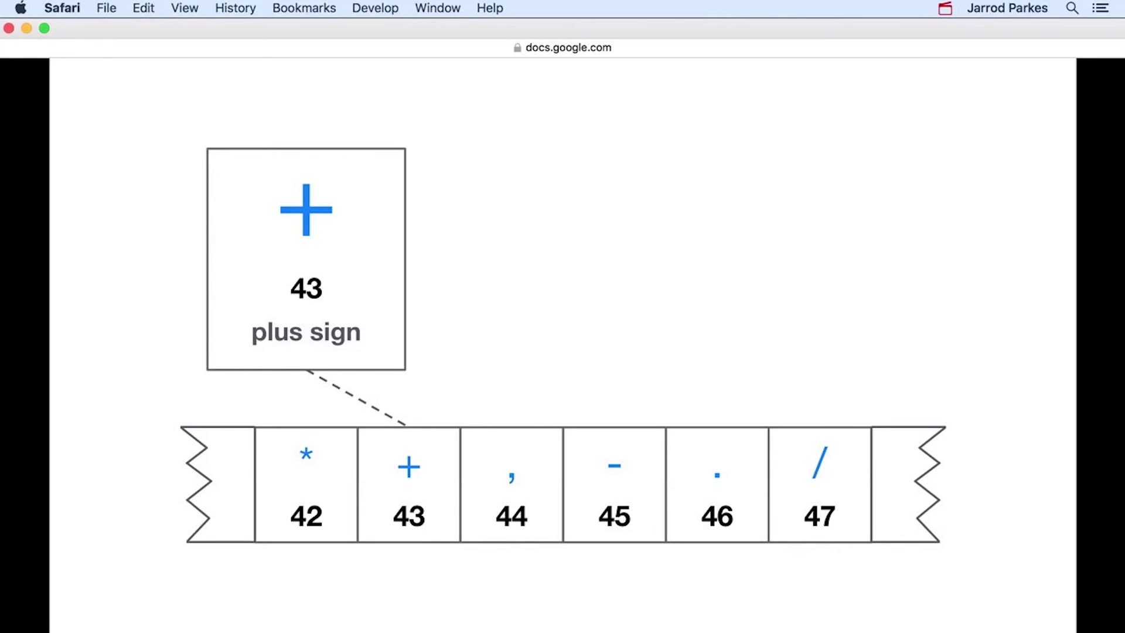
key("Right")
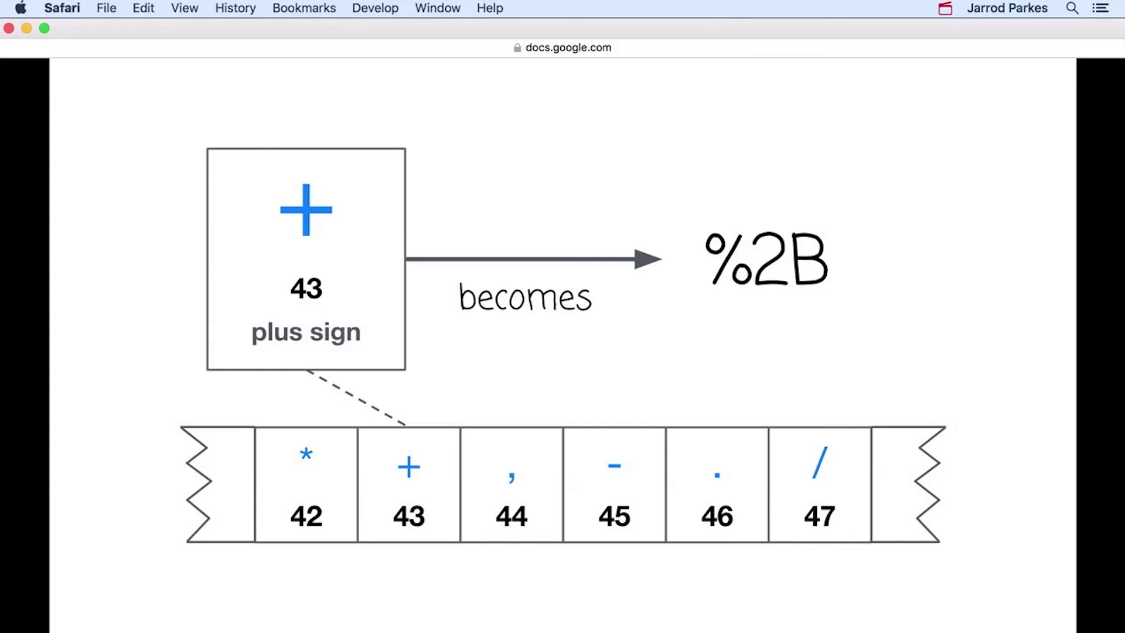
key("Right")
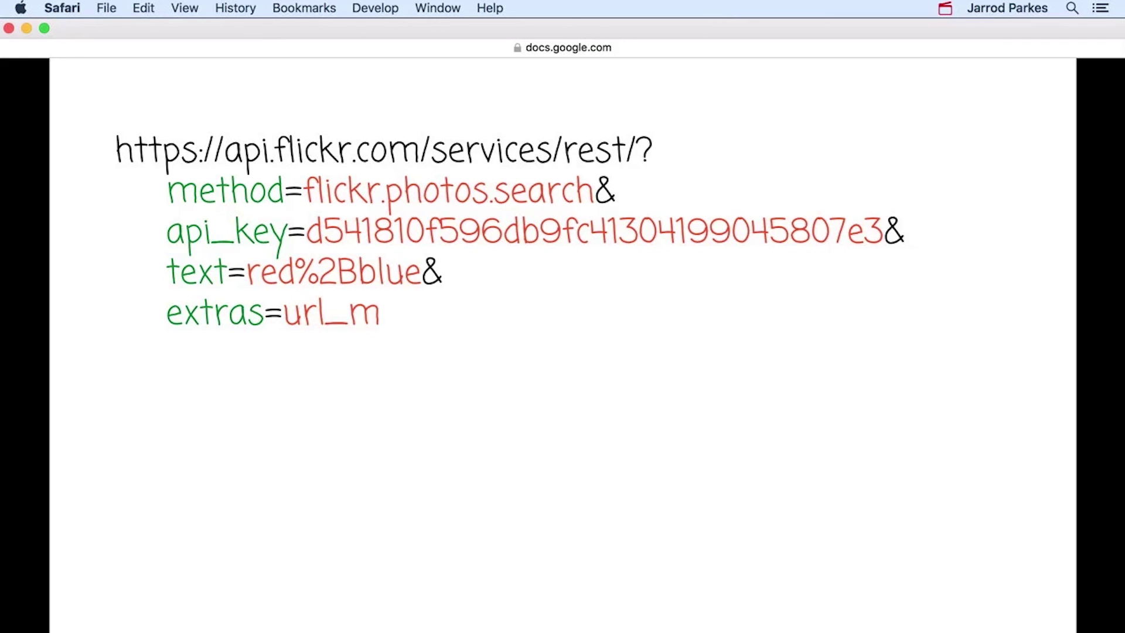
Step: Reveal text=red%2Bblue labelled 'safe ASCII' beside text=red+blue labelled 'unsafe ASCII'
key("Right")
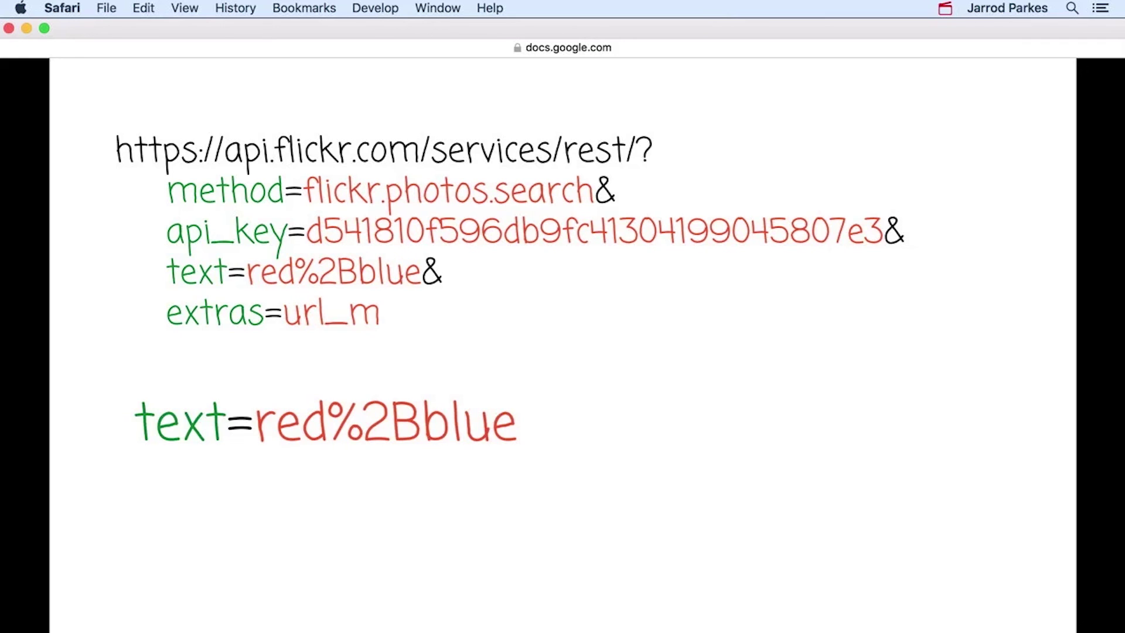
key("Right")
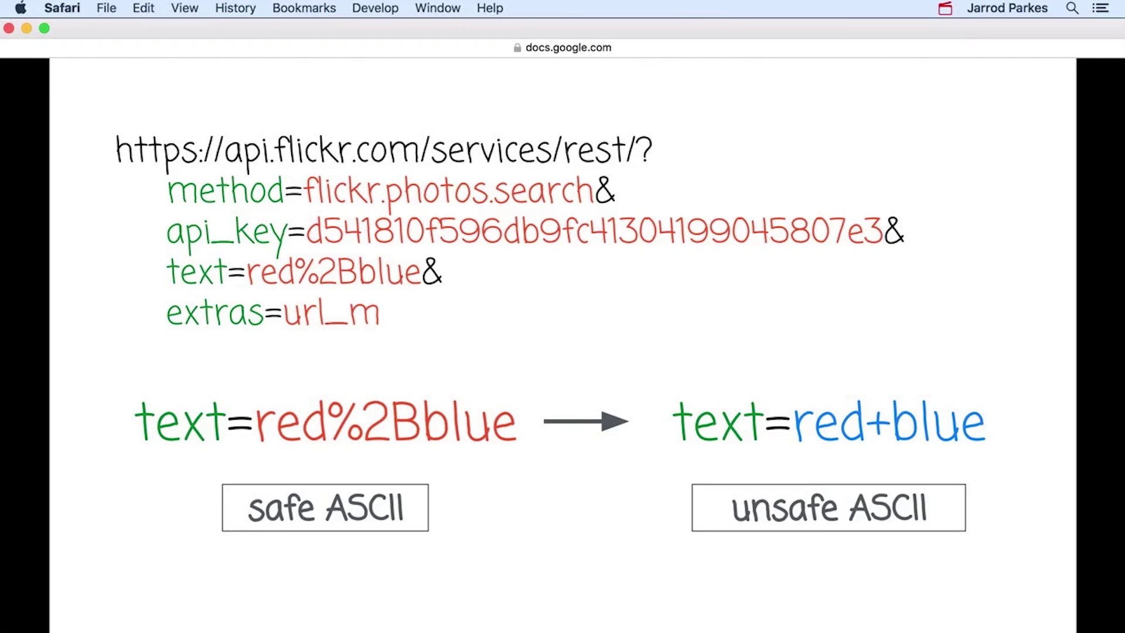